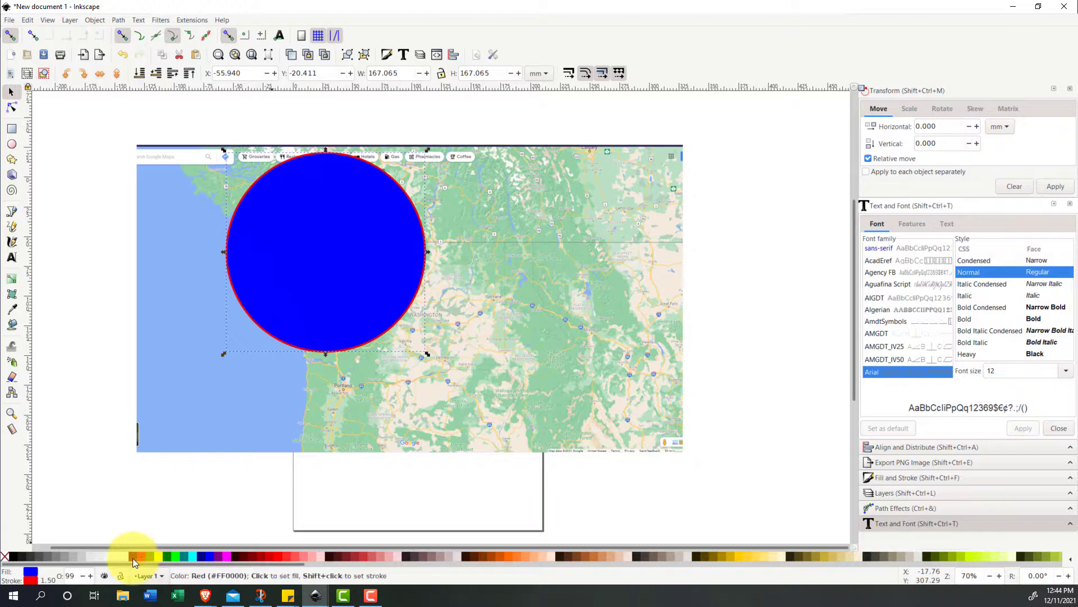
- Remove the circle's fill, leaving only its red outline, and move it southeast over the Seattle area of the map
click(7, 562)
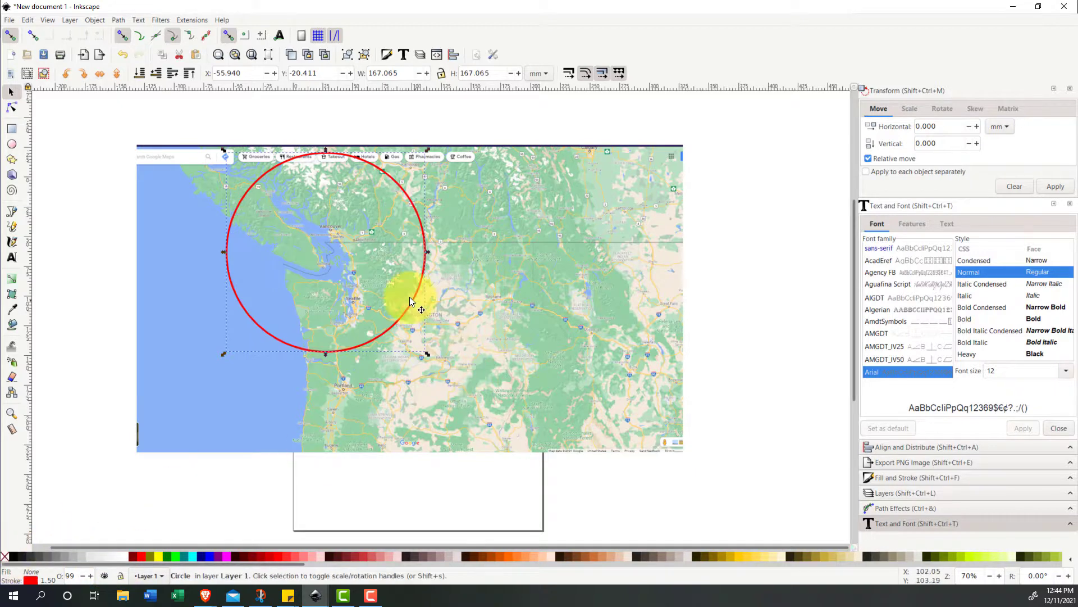
drag(414, 303, 456, 343)
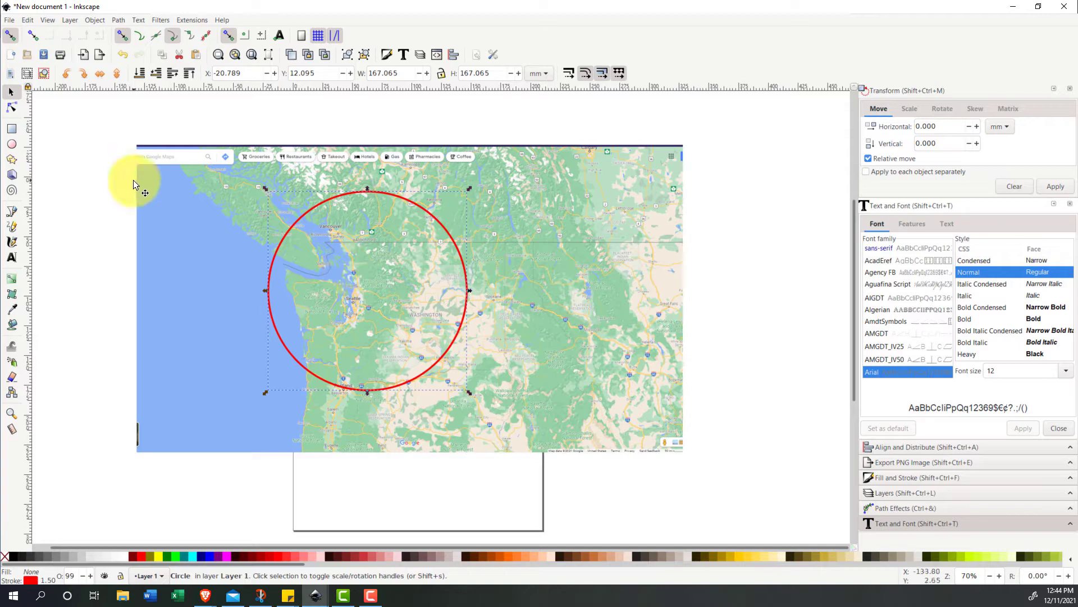
- Turn off snapping, enlarge the circle to about 261 mm in diameter and position it around Washington, from Vancouver Island to western Oregon
click(10, 35)
scroll(325, 277, up, 2)
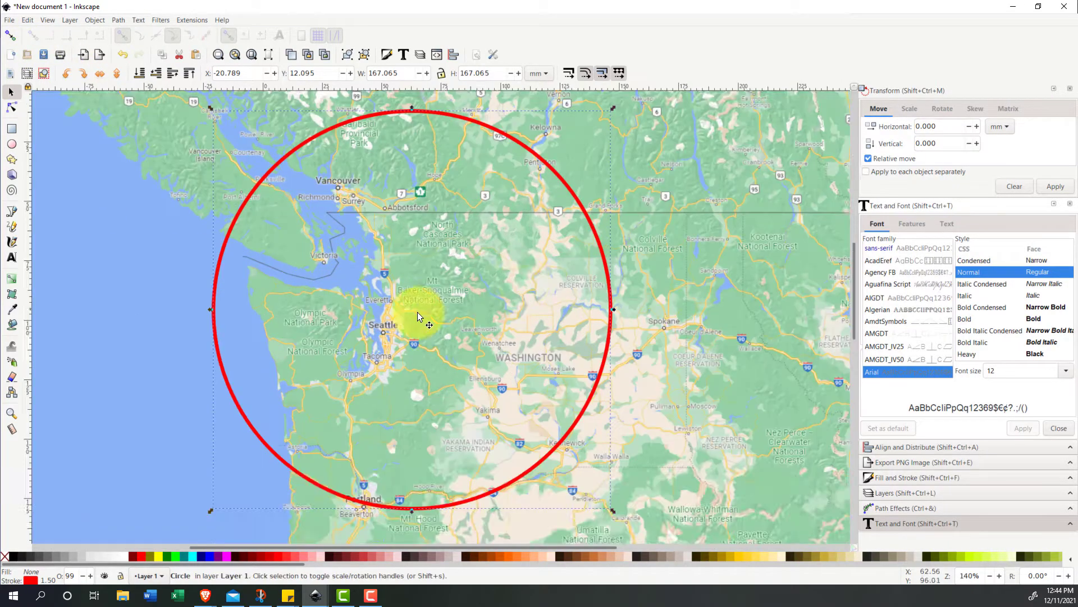
scroll(531, 416, down, 1)
drag(527, 368, 535, 374)
drag(555, 449, 601, 494)
drag(659, 416, 631, 389)
drag(572, 467, 606, 502)
drag(600, 238, 597, 259)
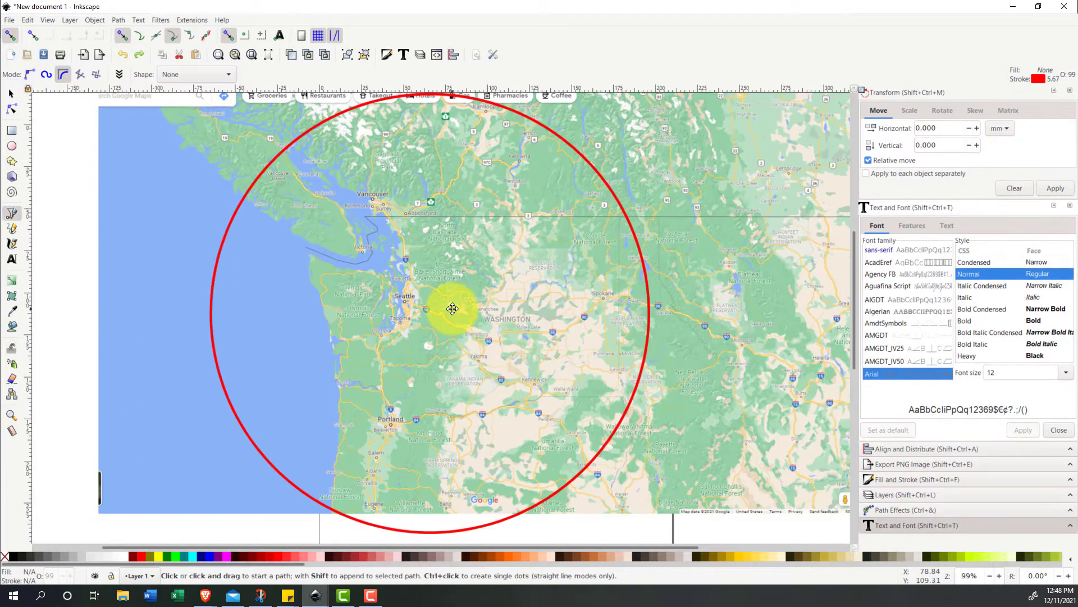
drag(452, 309, 453, 312)
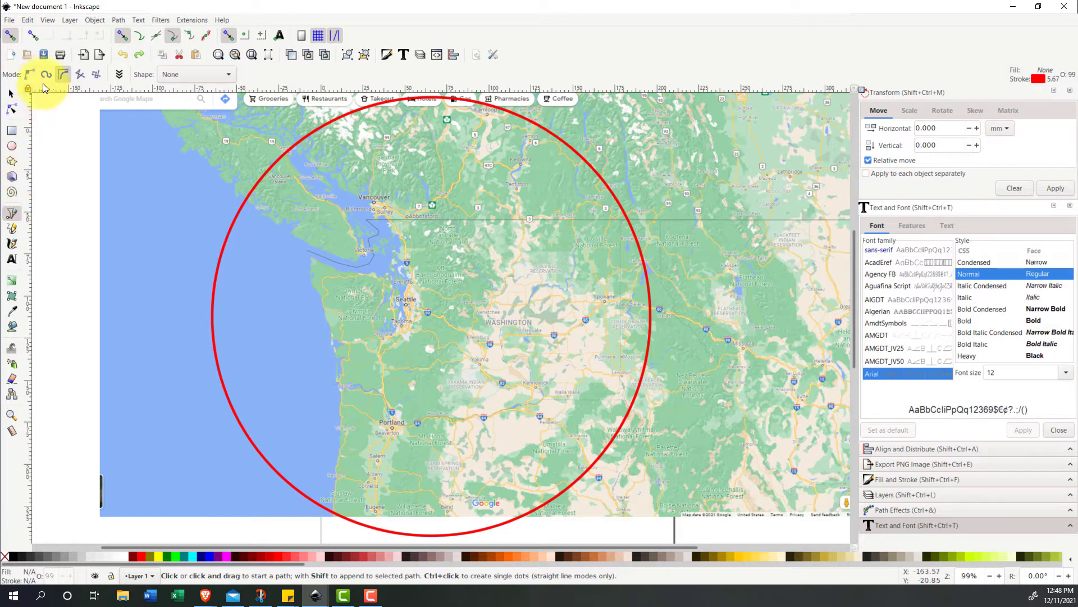
- With the Pen tool in BSpline mode, trace the mainland coast from the circle's edge near Campbell River past Vancouver
click(62, 78)
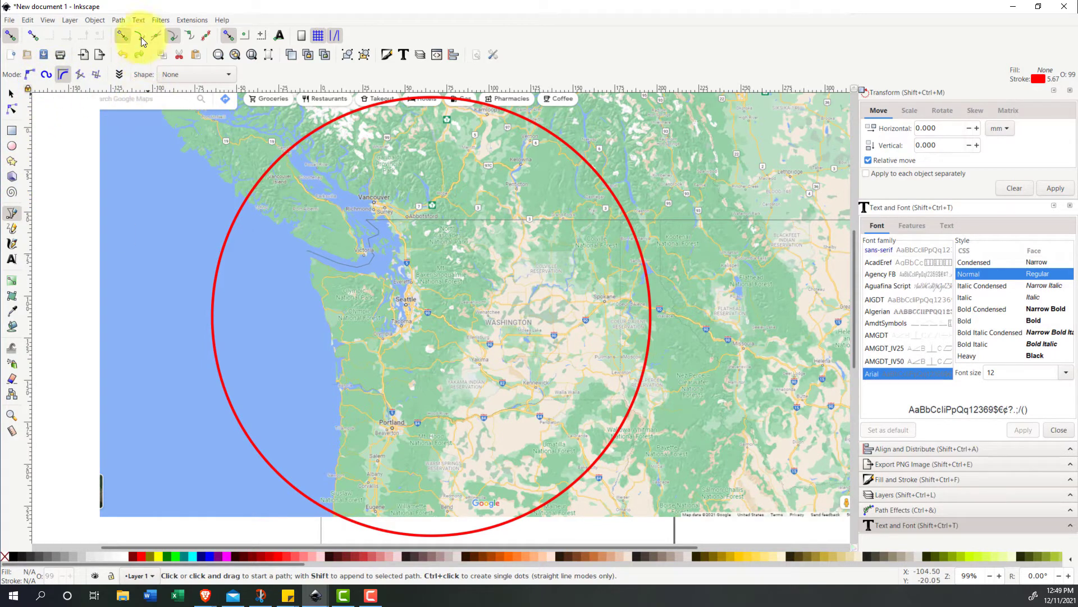
ctrl+scroll(320, 194, up, 3)
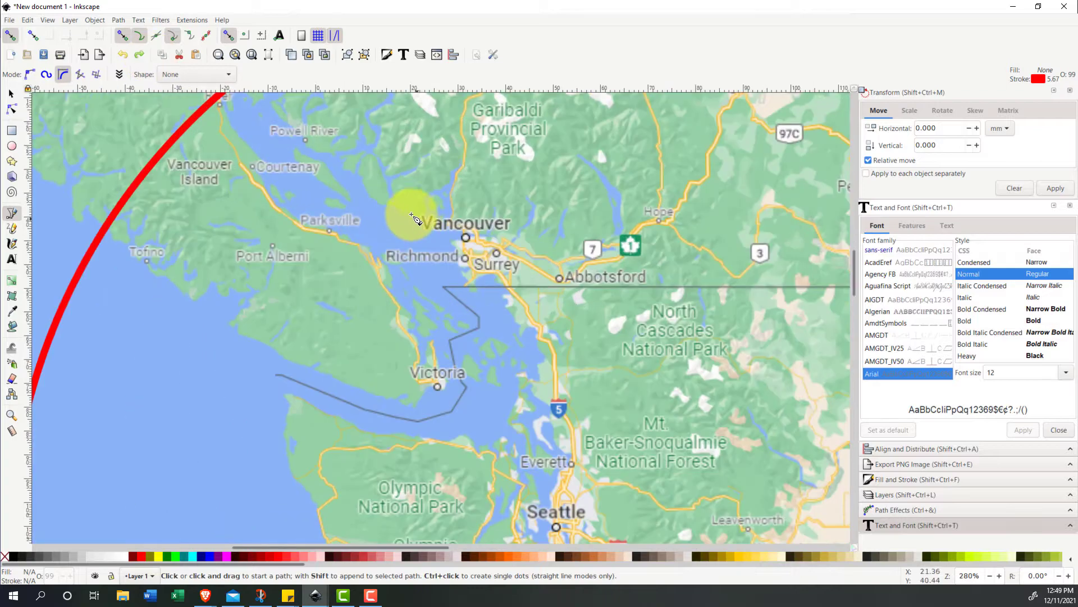
drag(373, 194, 364, 326)
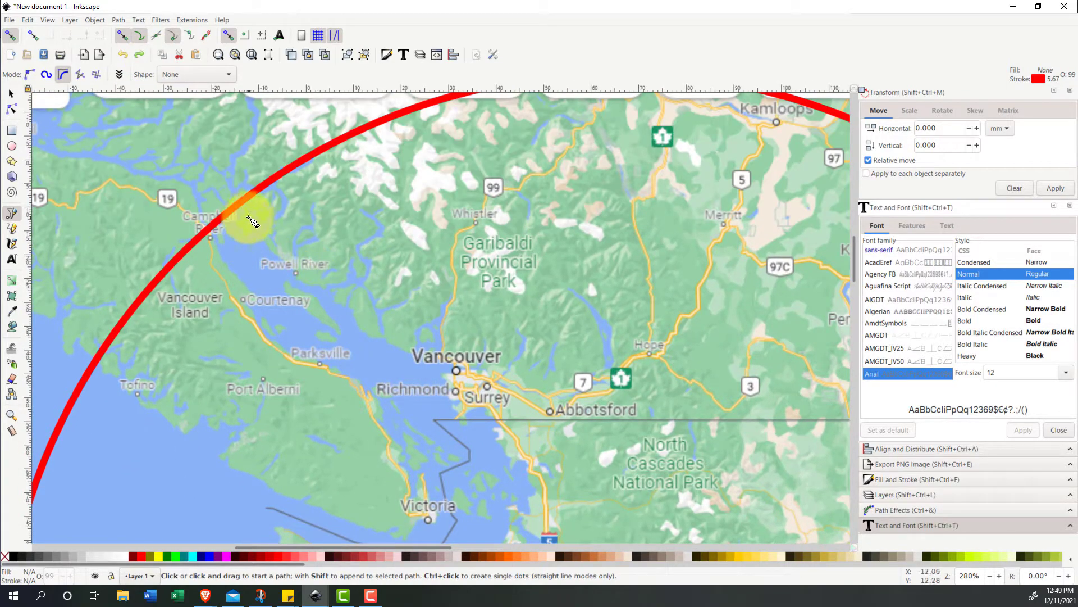
click(236, 205)
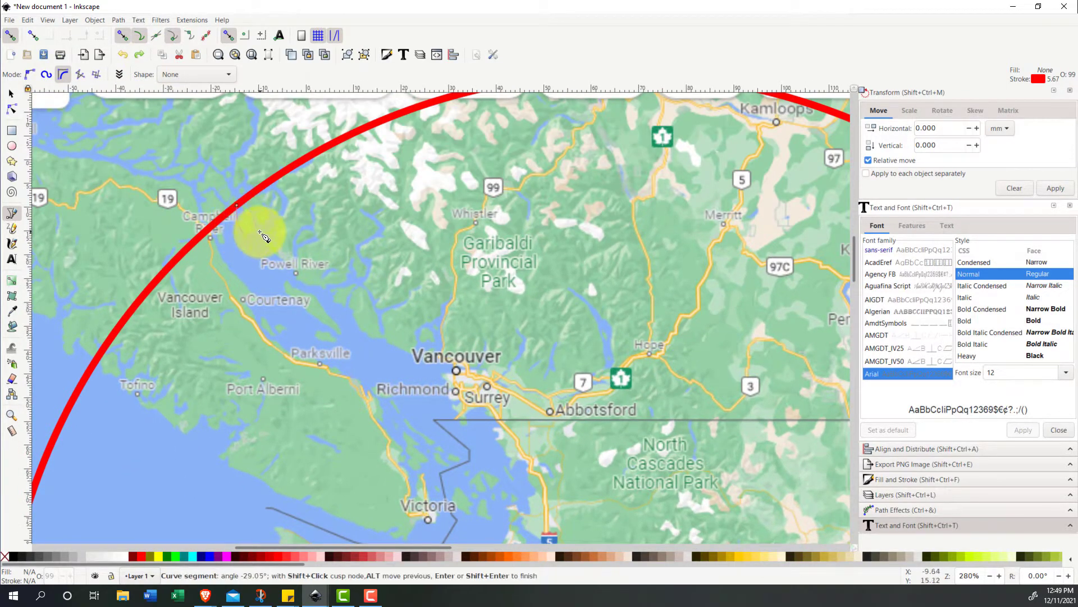
click(302, 282)
click(352, 315)
click(435, 345)
click(469, 421)
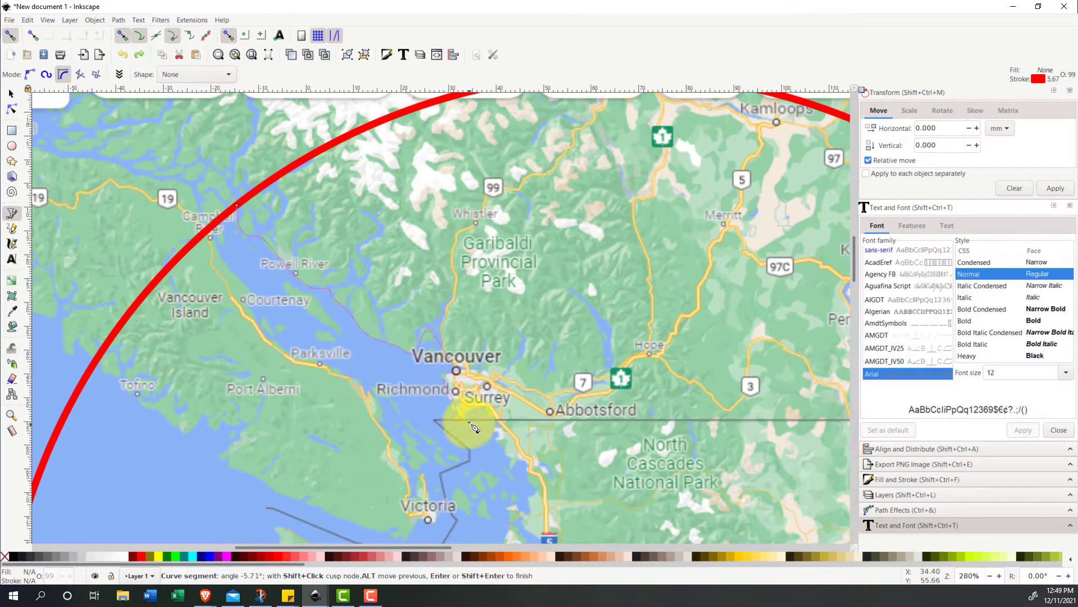
click(528, 469)
click(537, 492)
- Continue the coastline trace through Puget Sound past Everett, Seattle and Tacoma, around Olympia and back up to the Olympic Peninsula
ctrl+scroll(528, 500, up, 1)
drag(528, 499, 400, 207)
click(404, 229)
click(360, 288)
click(391, 329)
click(427, 329)
click(421, 394)
drag(396, 522, 387, 463)
click(316, 494)
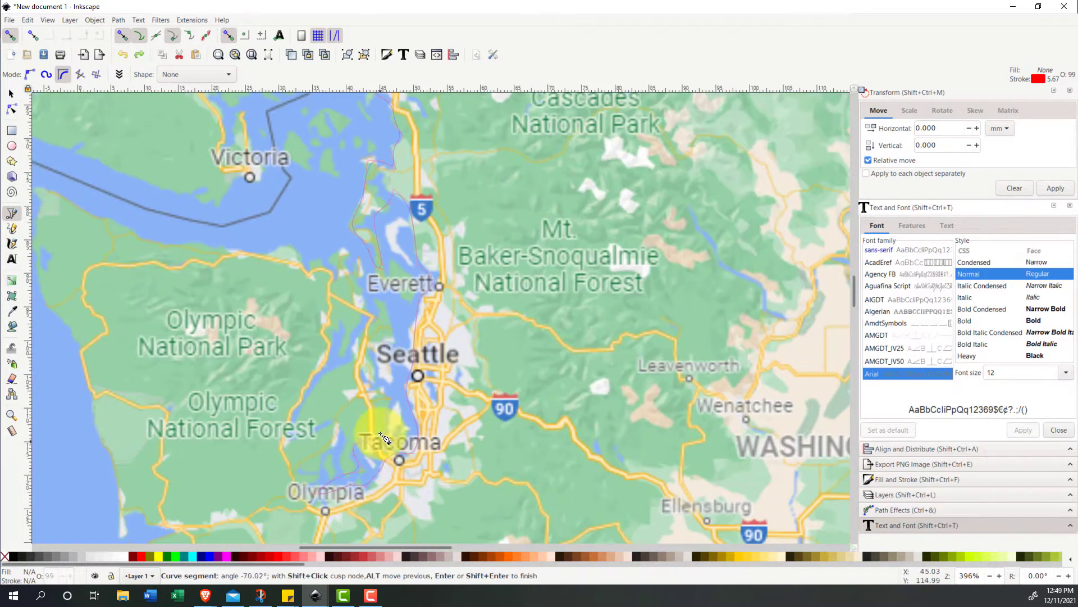
click(384, 298)
click(313, 391)
click(357, 279)
click(277, 247)
- Continue the trace around the northwest cape and down Washington's Pacific coast, following the inlets to the river mouth at Astoria
drag(39, 204, 297, 264)
click(351, 458)
drag(371, 521, 297, 236)
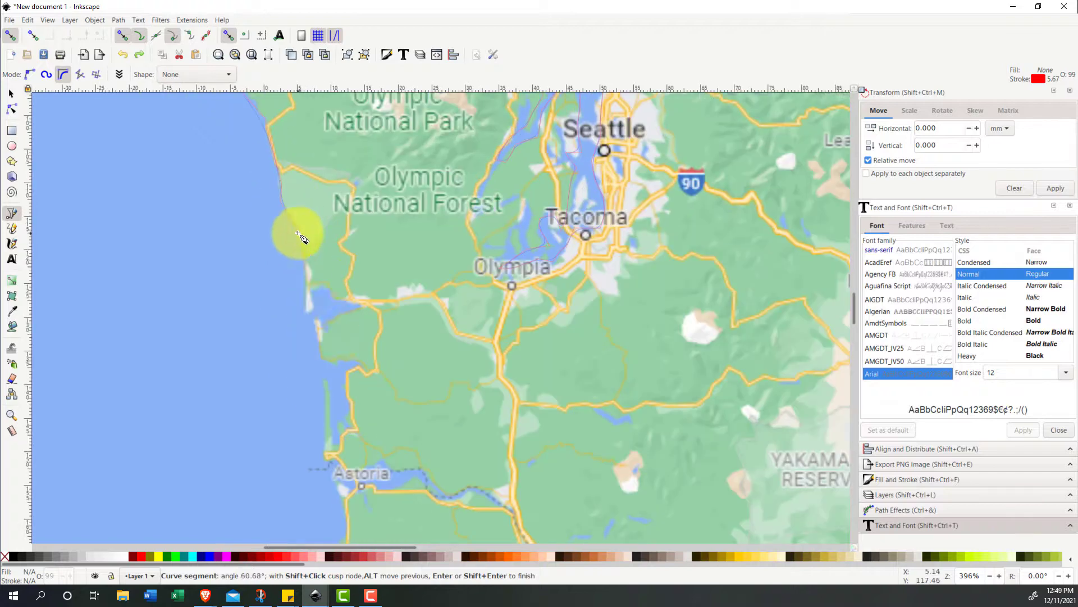
click(310, 314)
click(368, 306)
click(322, 360)
click(328, 460)
click(451, 502)
- Extend the coastline trace down the Oregon coast past Tillamook and Newport to the circle's lower edge west of Eugene
mouse_move(345, 519)
mouse_down()
mouse_move(344, 272)
mouse_move(300, 200)
mouse_up()
click(300, 301)
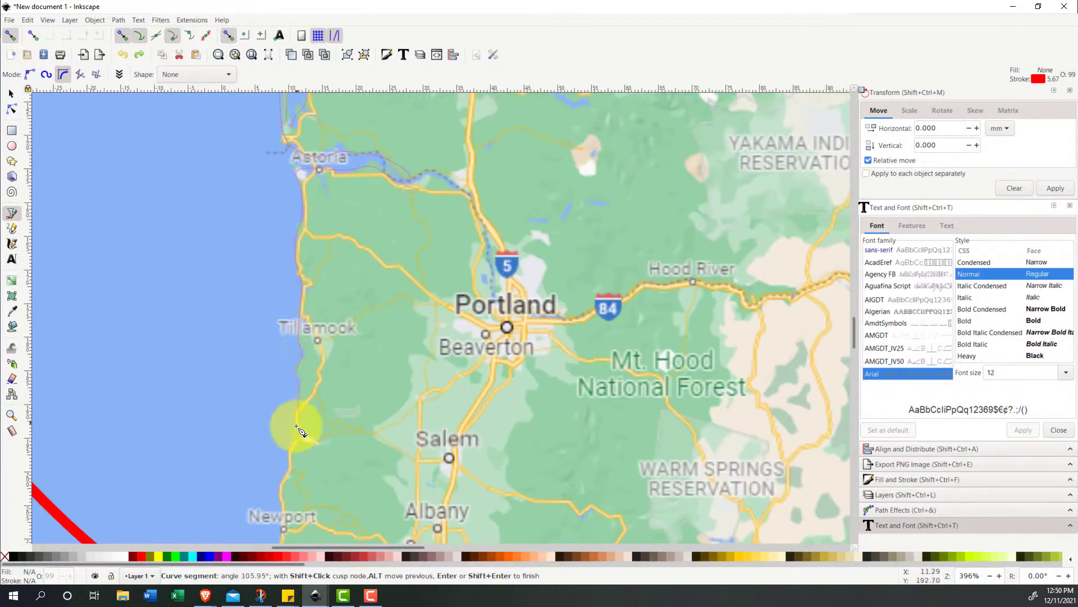
drag(281, 489, 291, 277)
click(289, 284)
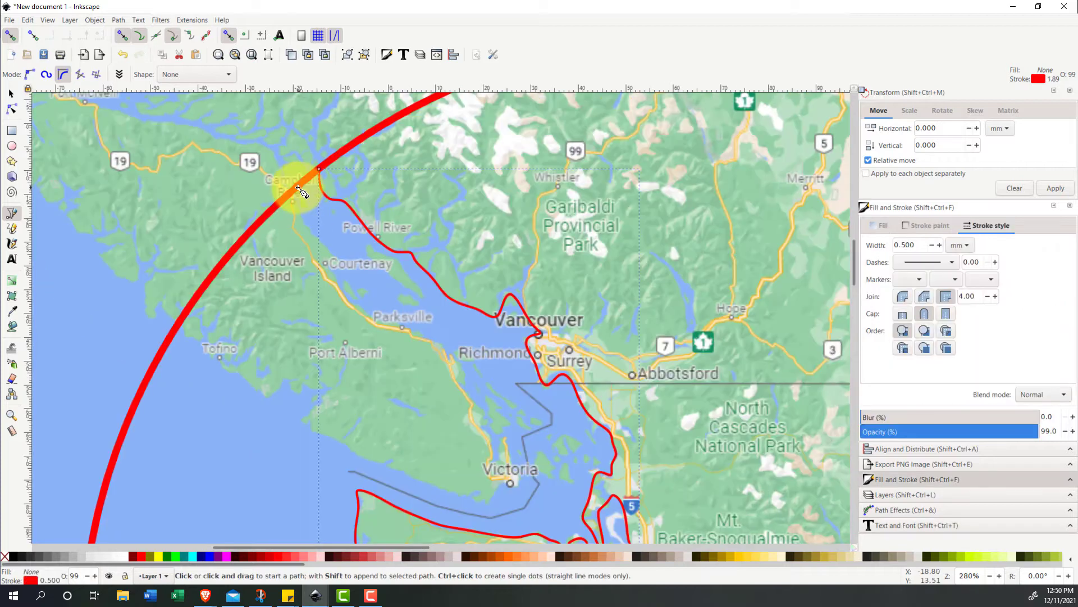
- Trace the Vancouver Island shoreline from the circle near Campbell River around Victoria and back to the circle by Tofino
click(390, 322)
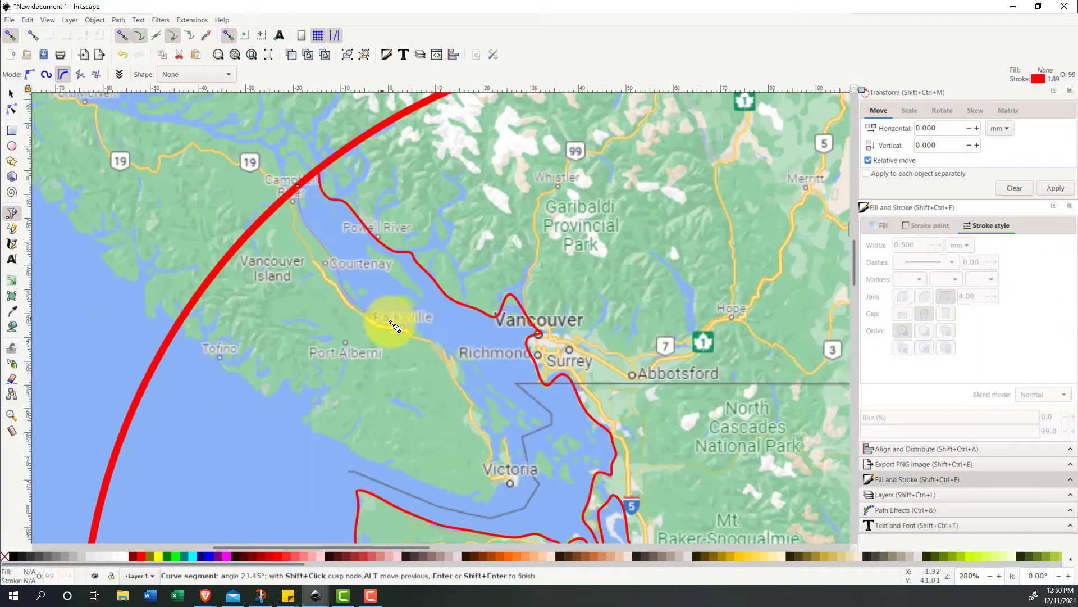
click(475, 389)
click(504, 446)
click(503, 490)
click(308, 423)
click(330, 390)
click(273, 402)
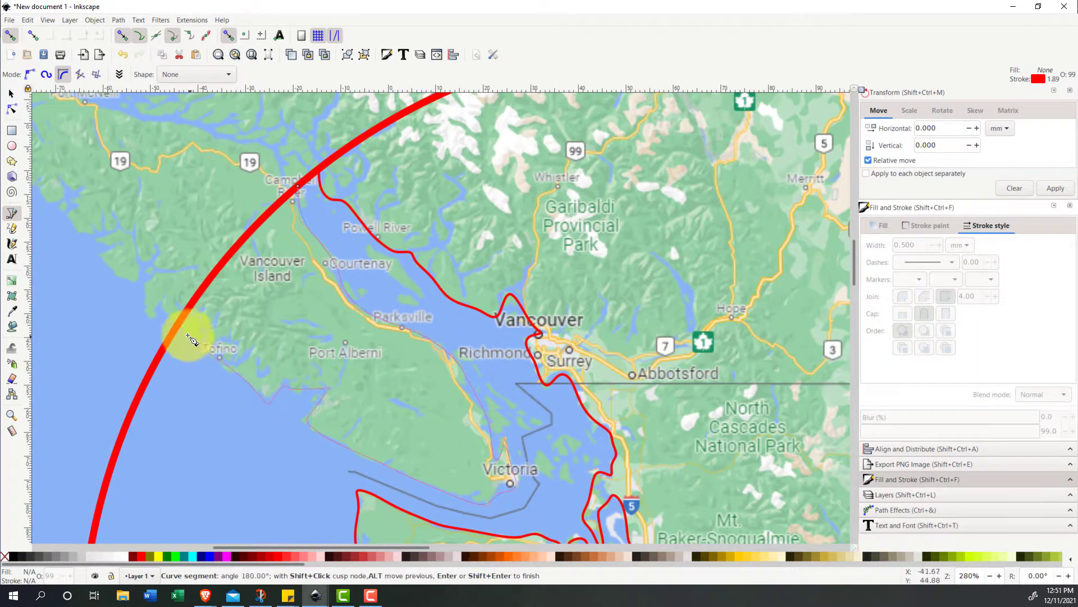
double_click(182, 323)
- Select the Vancouver Island outline and the circle, and apply Cut Path to split the circle where they cross
click(314, 267)
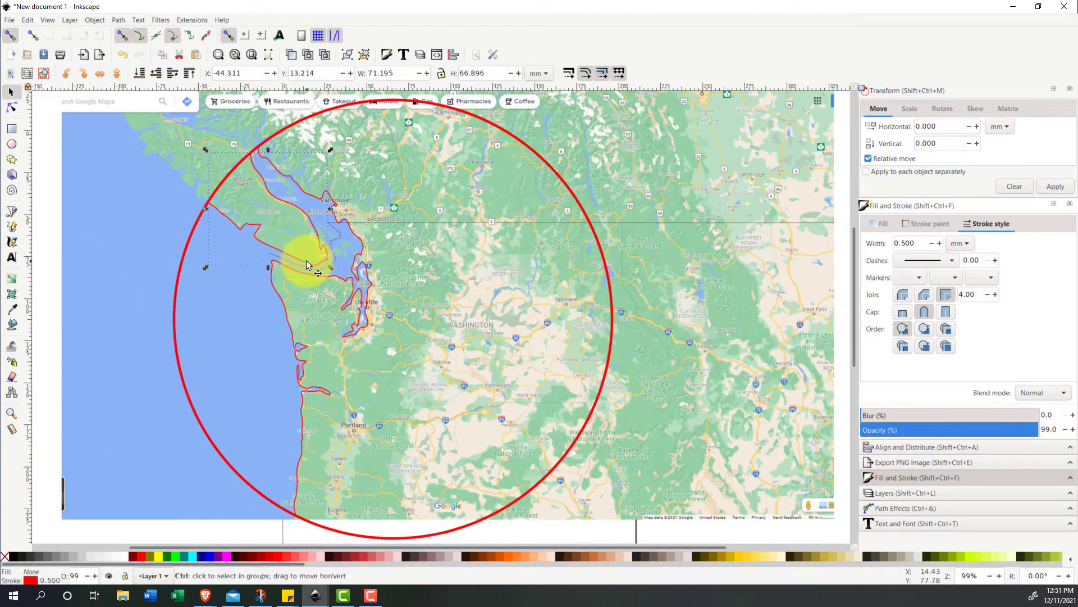
drag(309, 261, 275, 273)
key(ctrl+z)
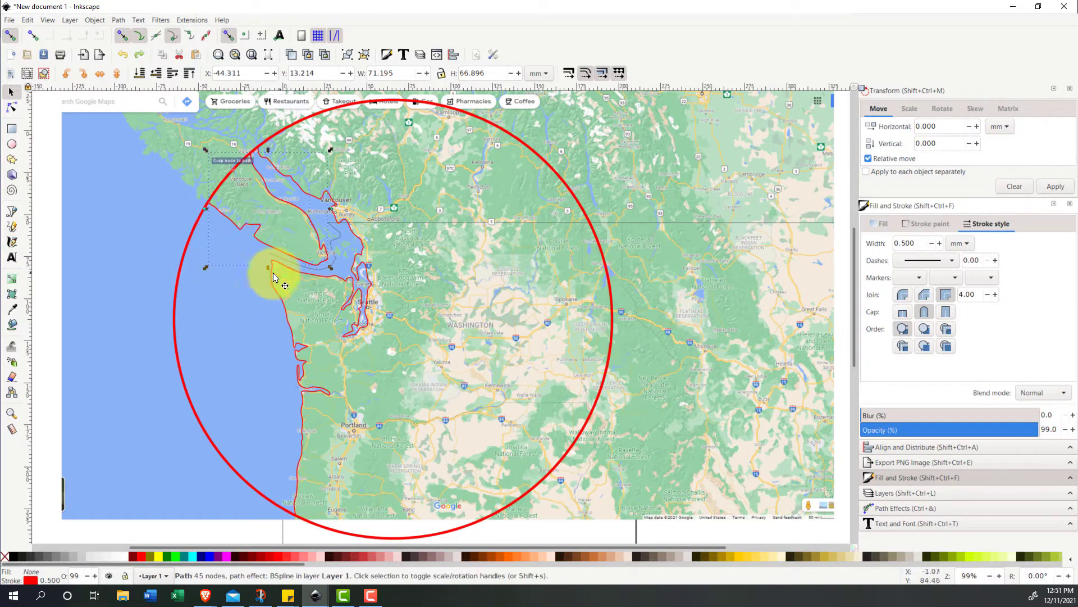
shift+click(173, 299)
click(119, 19)
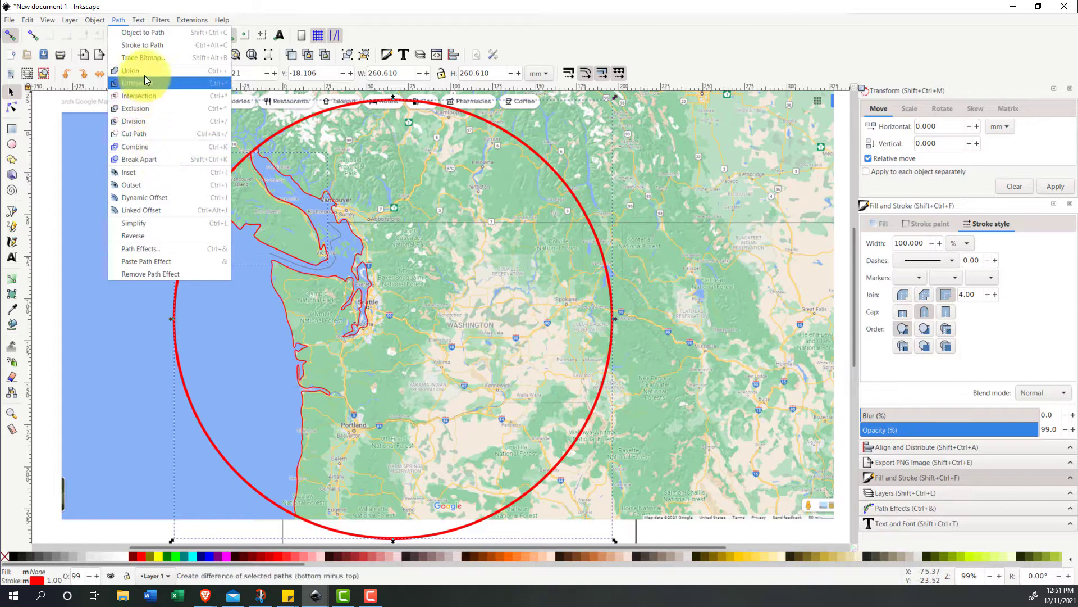
click(155, 133)
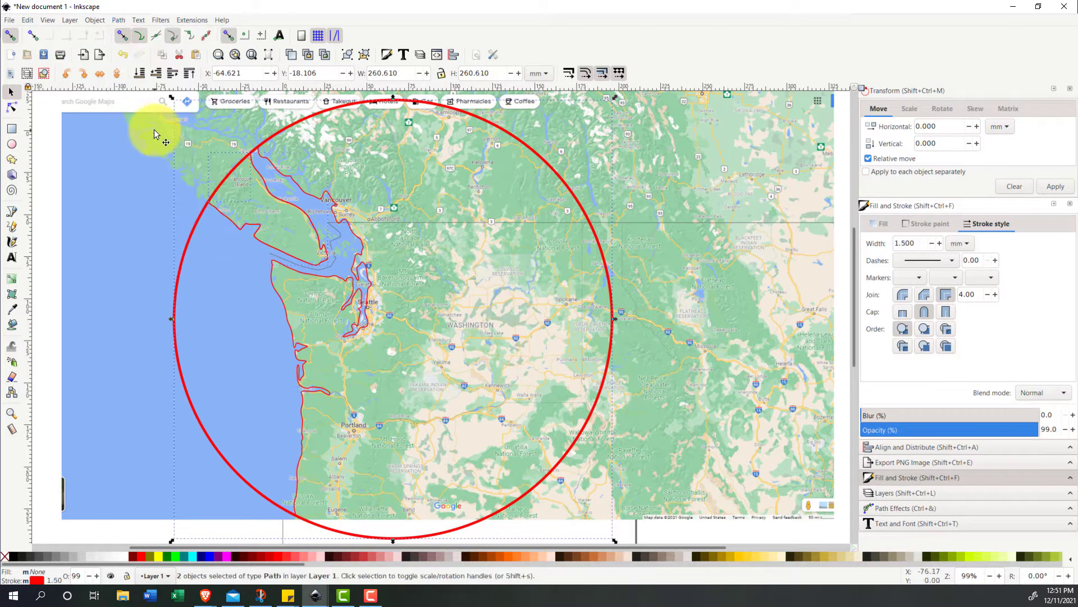
- Select the mainland coastline and the circle's remaining arc, and apply Cut Path to split the arc at the coast
click(315, 196)
shift+click(179, 276)
click(119, 21)
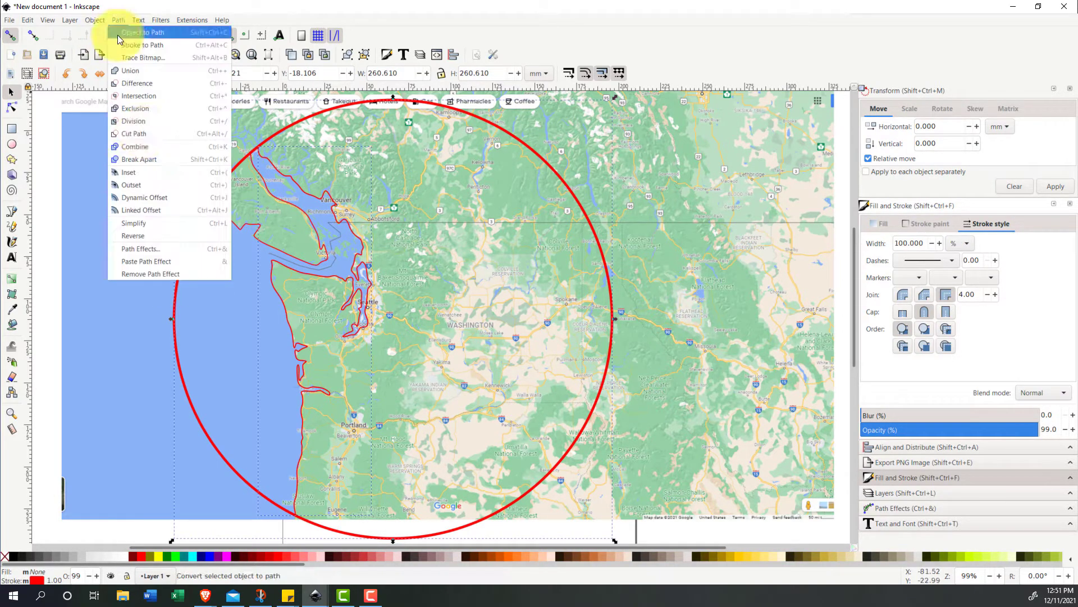
click(155, 133)
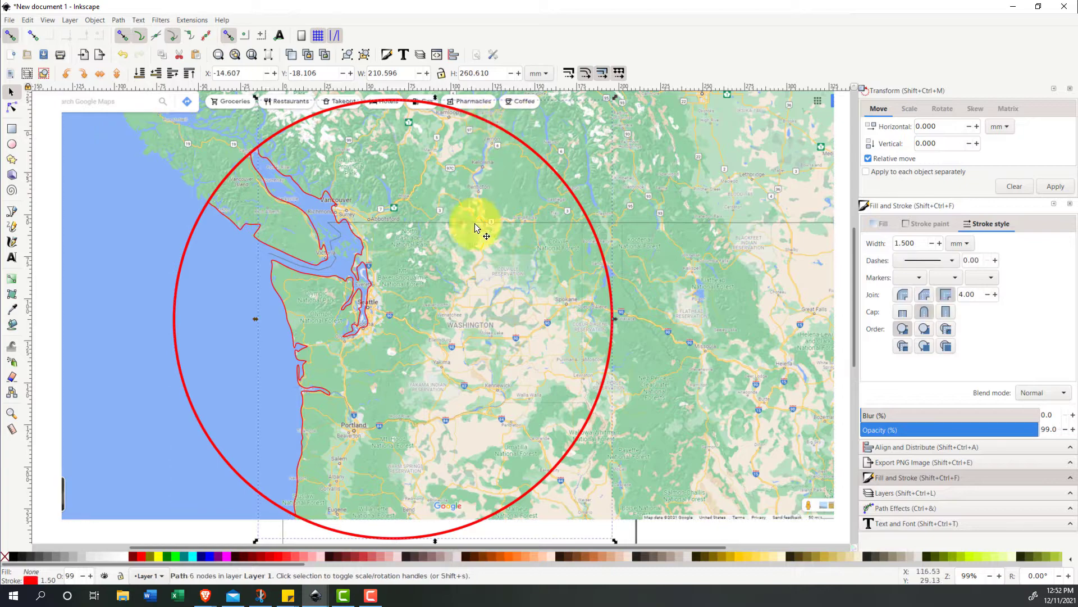
- Give the large eastern arc a blue stroke, and delete the short arc across the strait and the arc over the ocean
shift+click(211, 560)
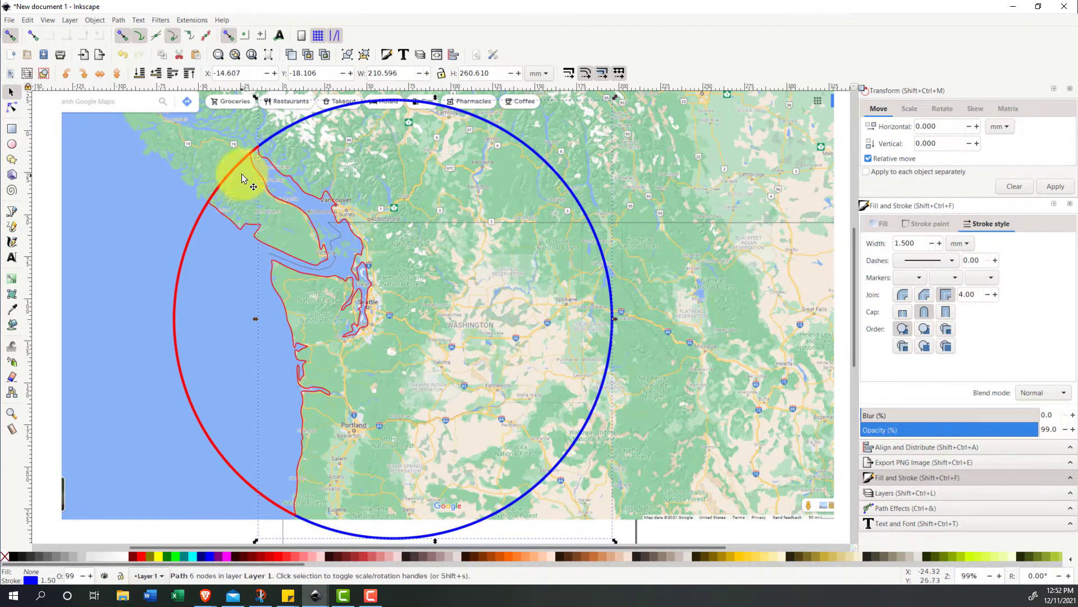
click(254, 151)
scroll(254, 151, up, 3)
click(263, 151)
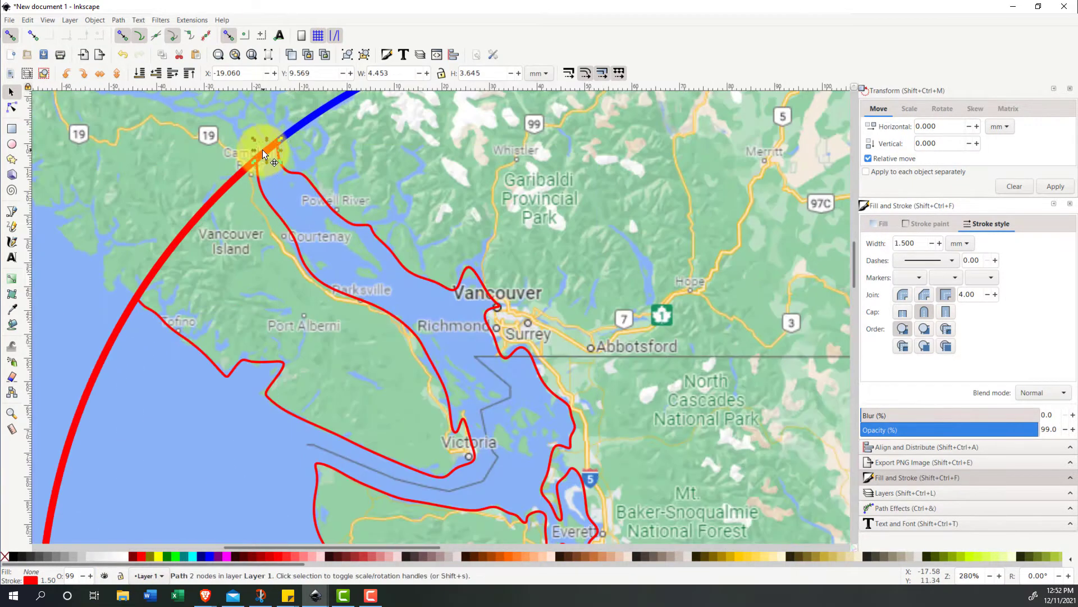
key(Delete)
click(121, 329)
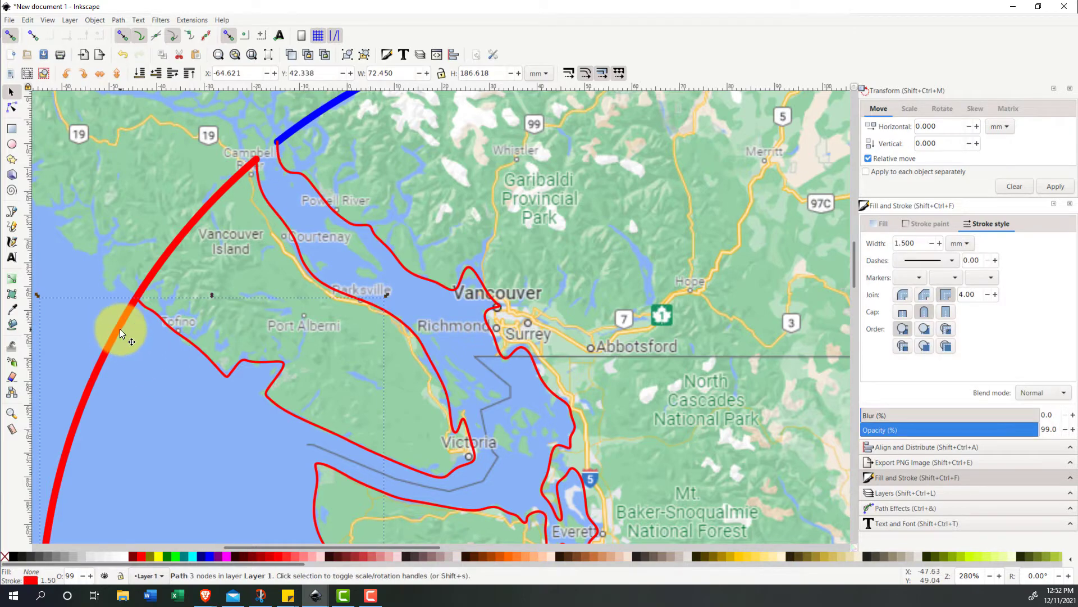
key(Delete)
scroll(362, 355, down, 4)
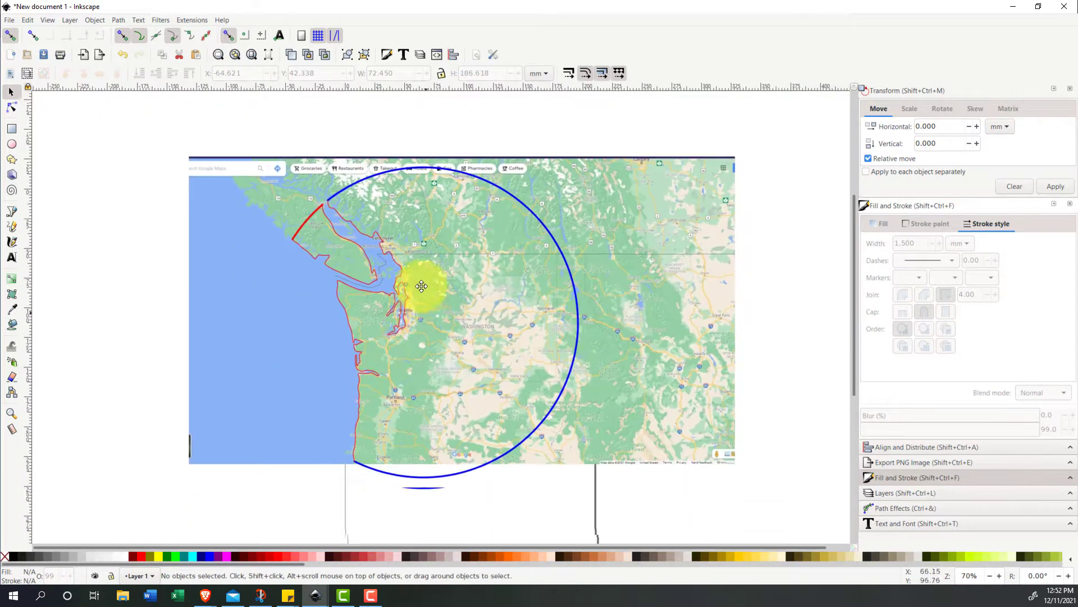
- Set the large eastern arc's stroke to red
click(488, 180)
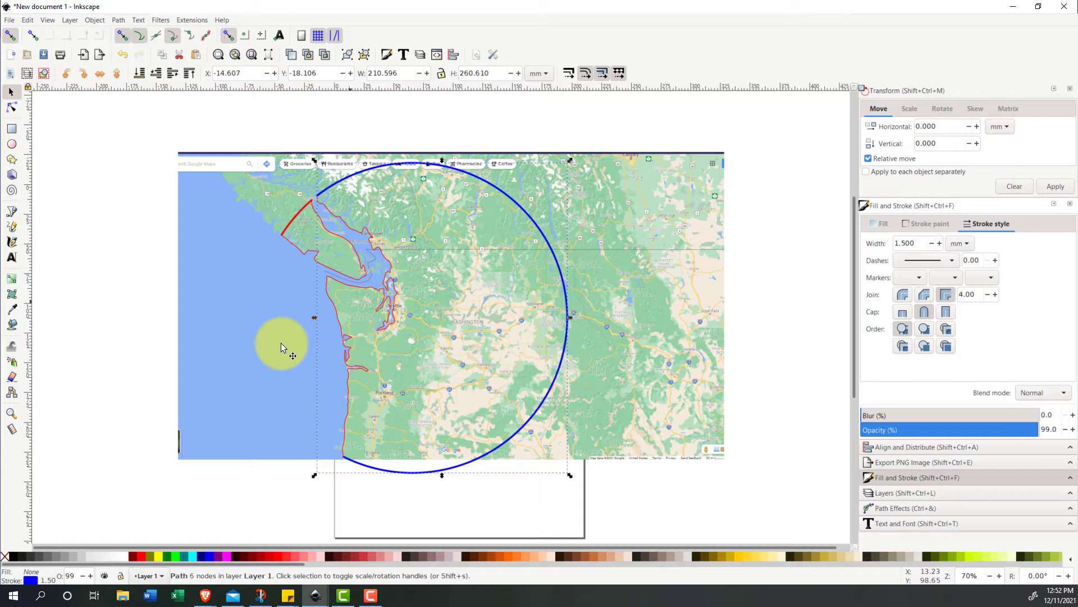
shift+click(140, 555)
click(614, 516)
- Try to join all selected nodes of the arcs and traced outlines, and undo the join
mouse_move(618, 518)
mouse_down()
mouse_move(379, 221)
mouse_move(265, 126)
mouse_up()
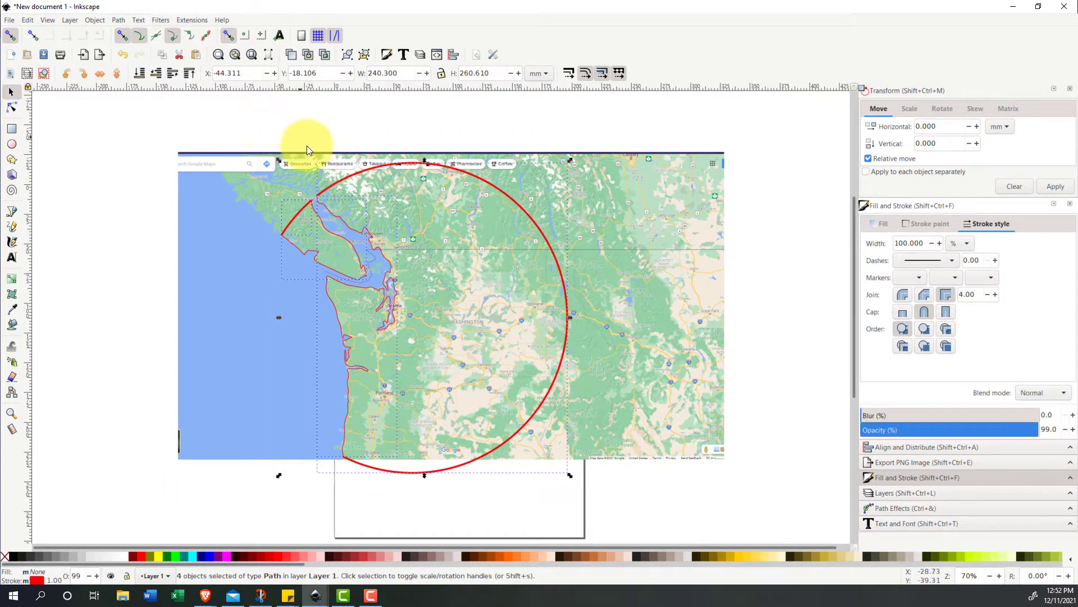
click(11, 107)
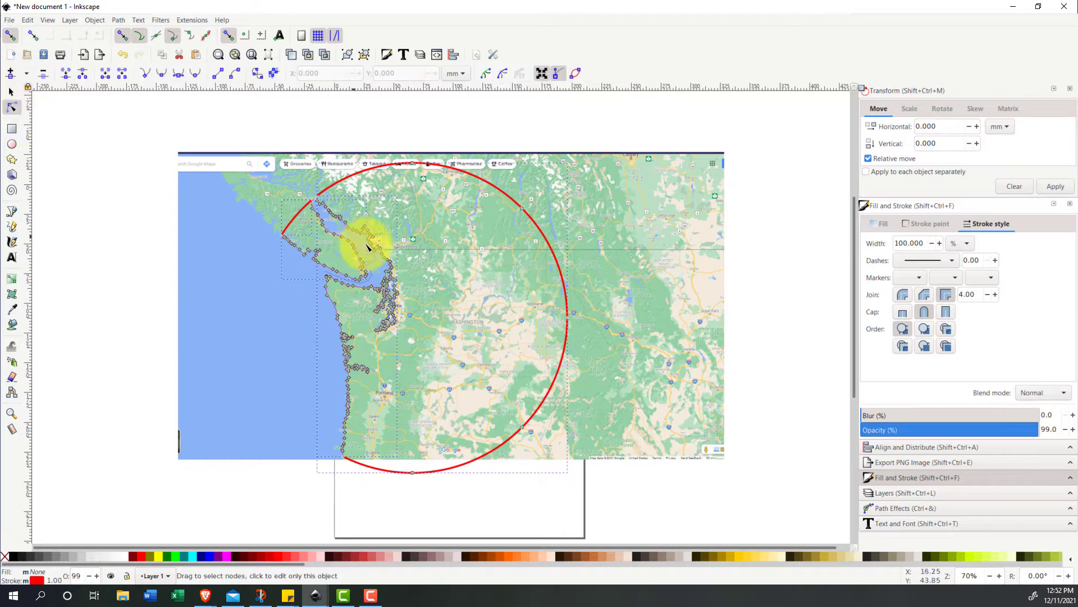
drag(639, 521, 238, 132)
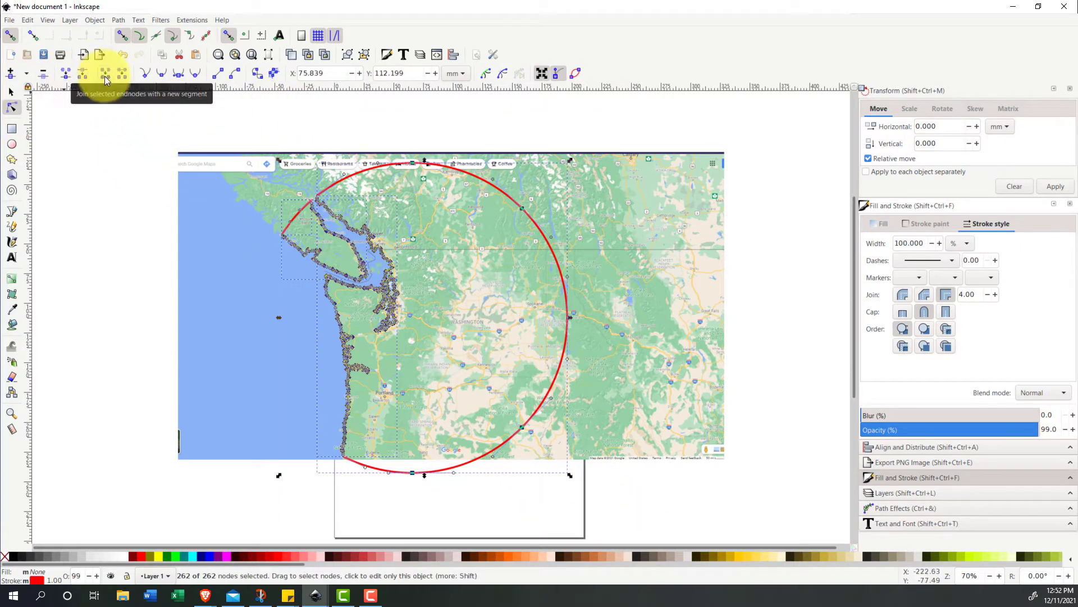
click(65, 74)
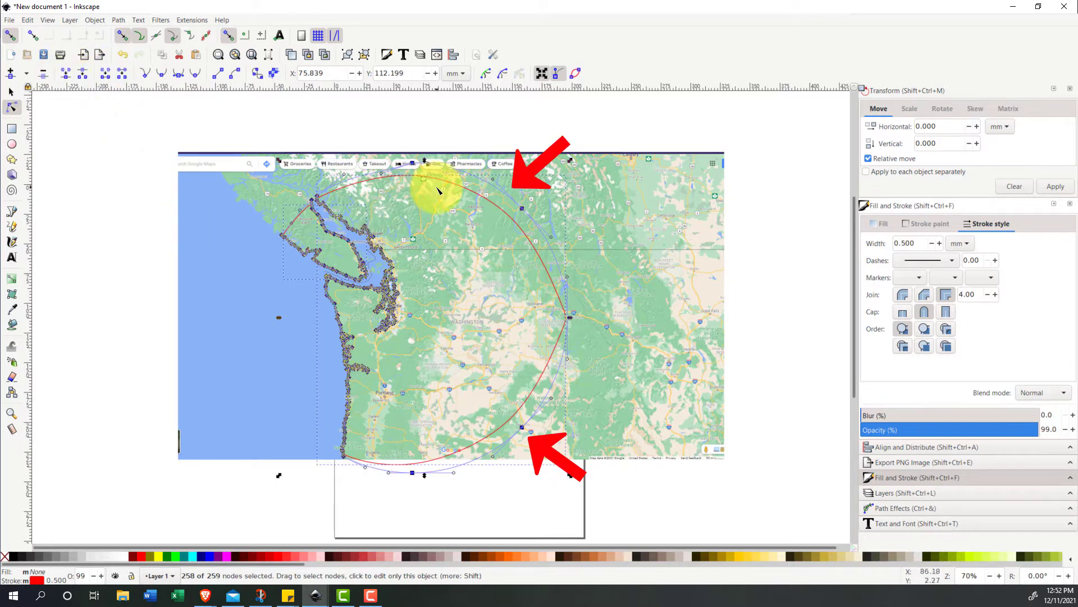
key(ctrl+z)
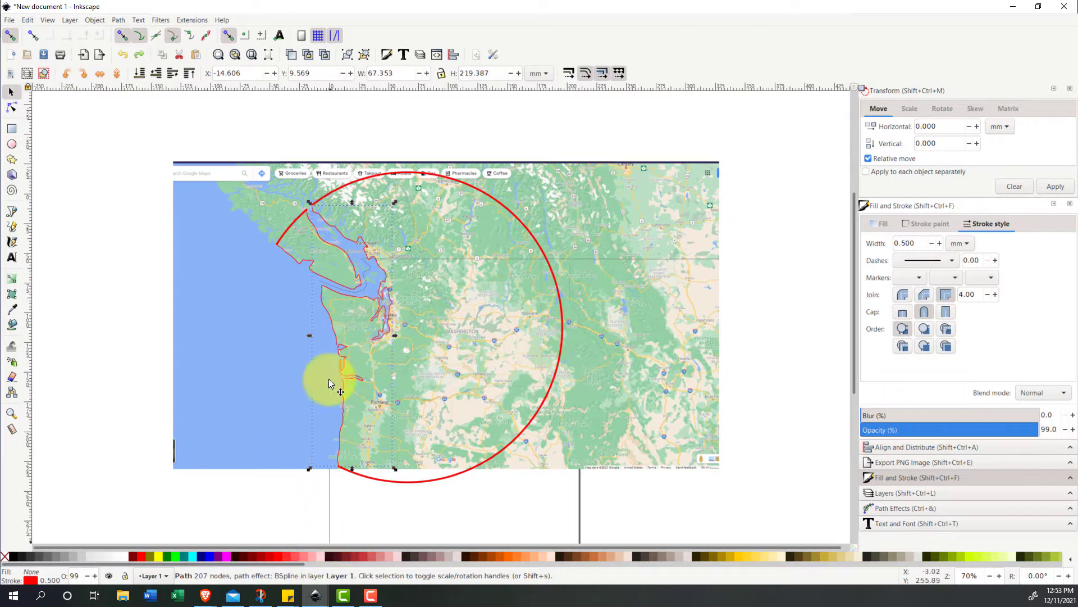
- Convert the traced mainland coastline and Vancouver Island outline to plain paths with Object to Path
click(140, 54)
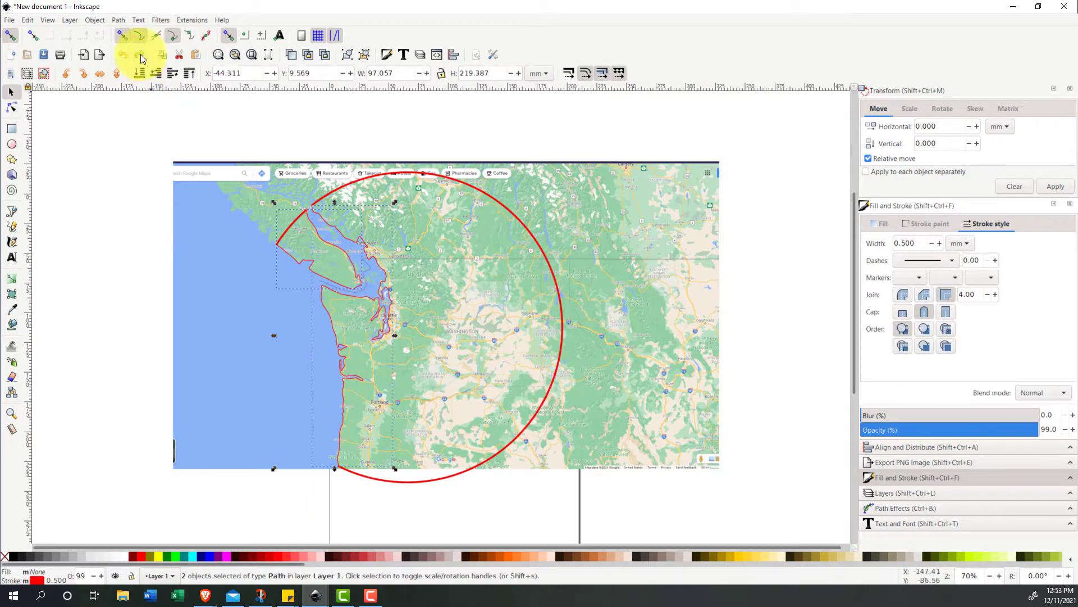
click(118, 19)
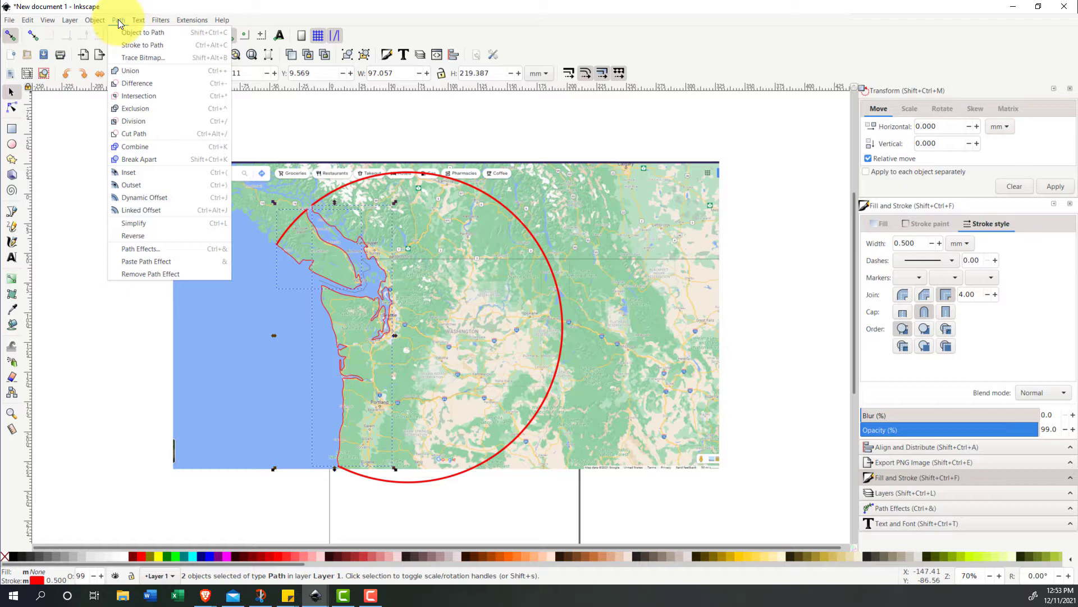
click(143, 33)
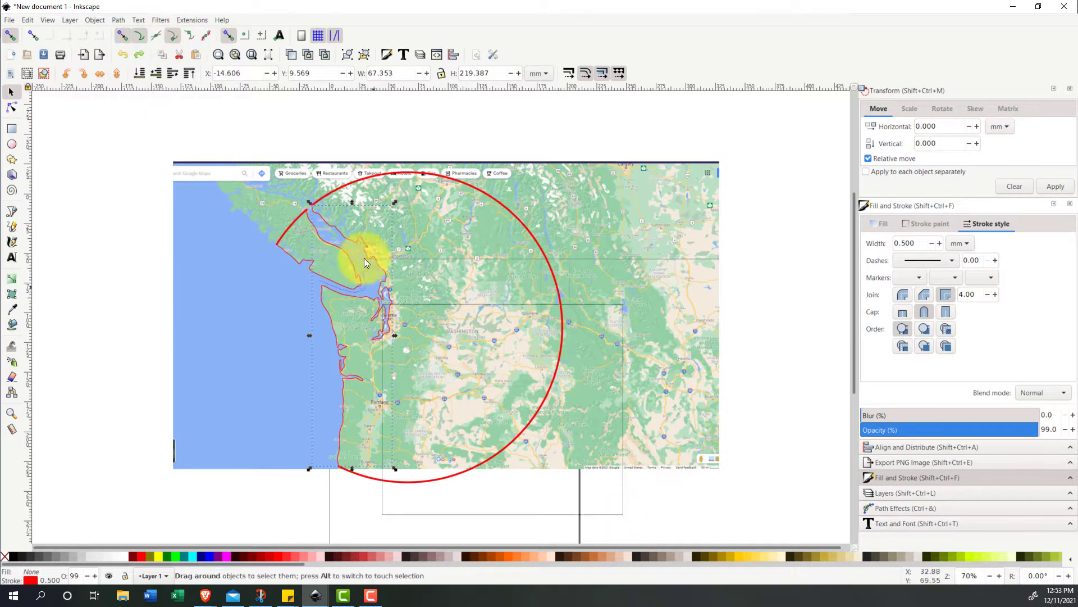
- Select all nodes of the arcs and traced outlines and join their endnodes with new segments
click(12, 107)
key(ctrl+a)
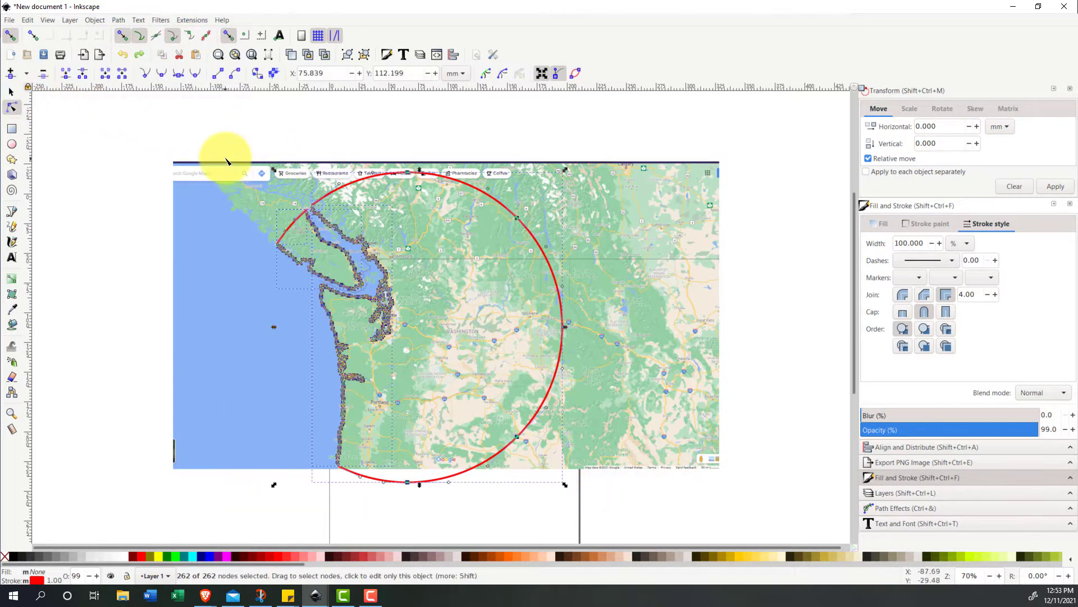
click(106, 74)
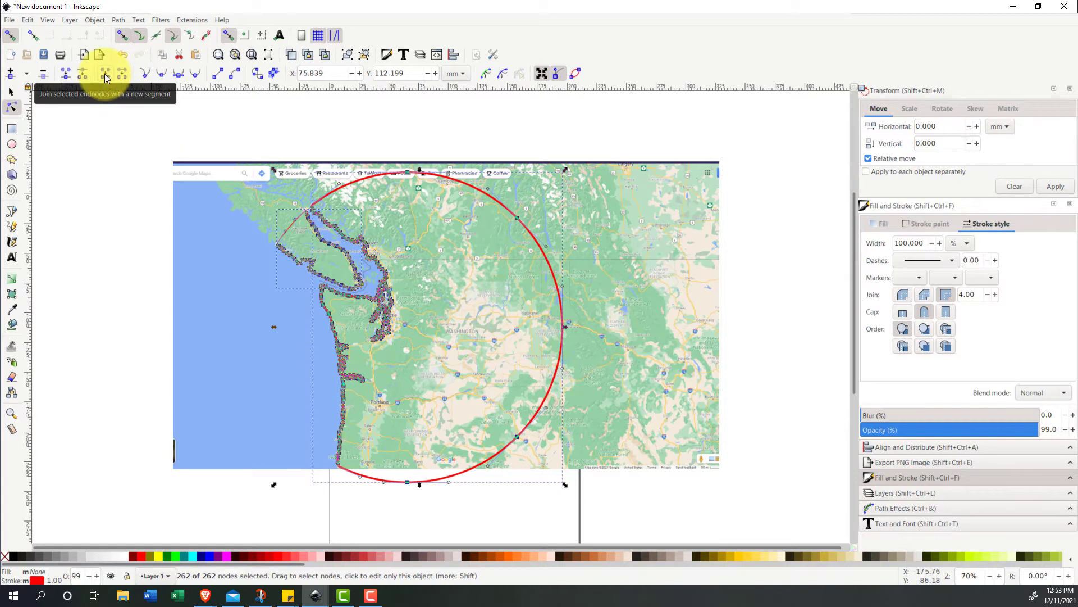
- Set the stroke width of both the mainland and Vancouver Island outlines to 0.5 mm
click(11, 92)
drag(650, 496, 268, 111)
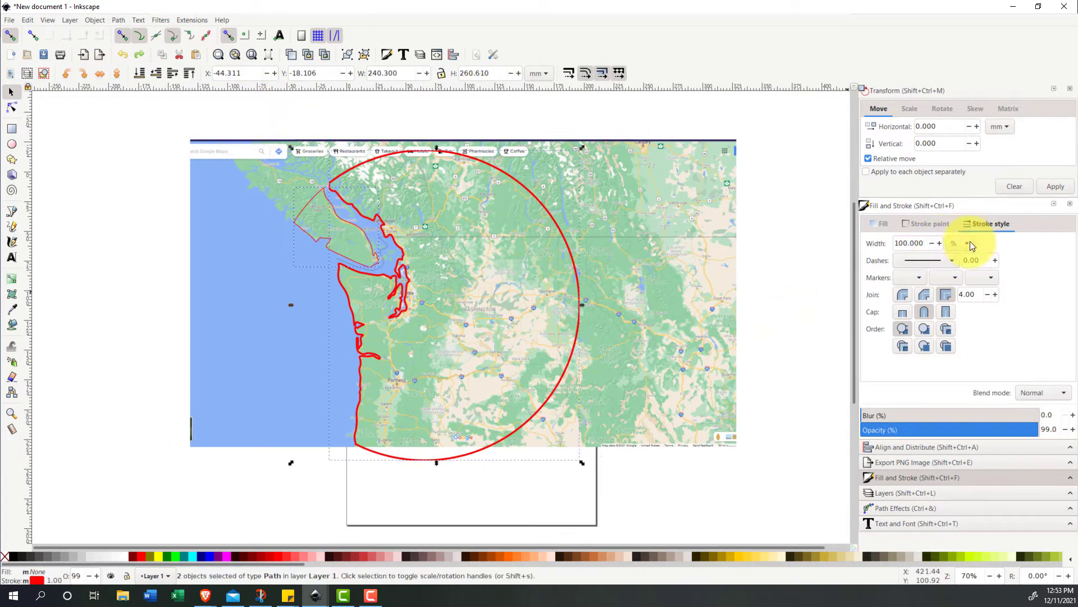
click(953, 175)
triple_click(913, 243)
text(0.5)
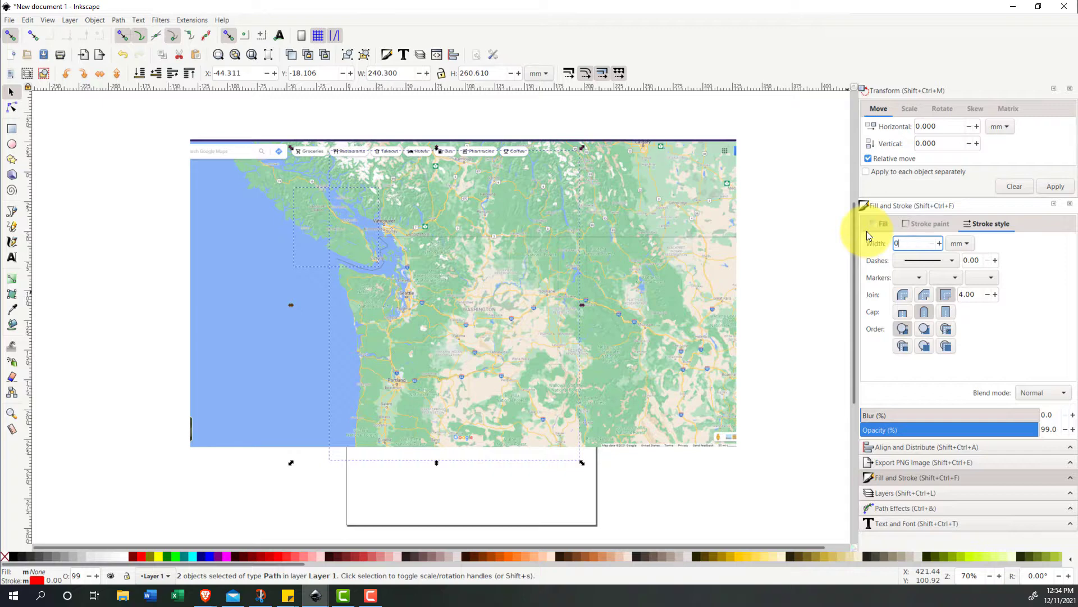
key(Return)
click(657, 356)
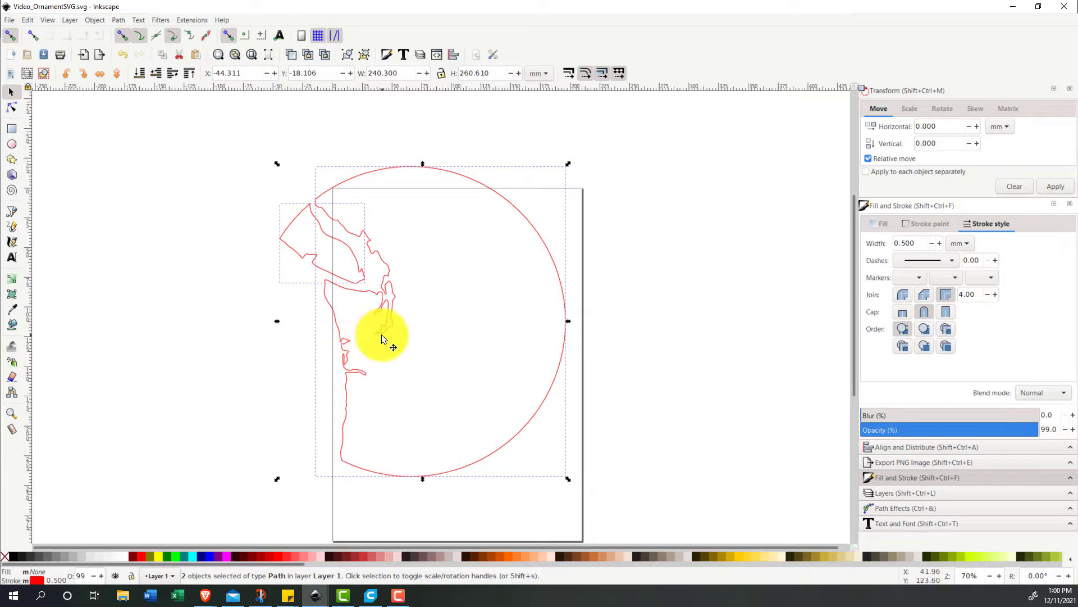
- Group the two closed outlines and edit the group's height with the width-to-height ratio locked
click(347, 55)
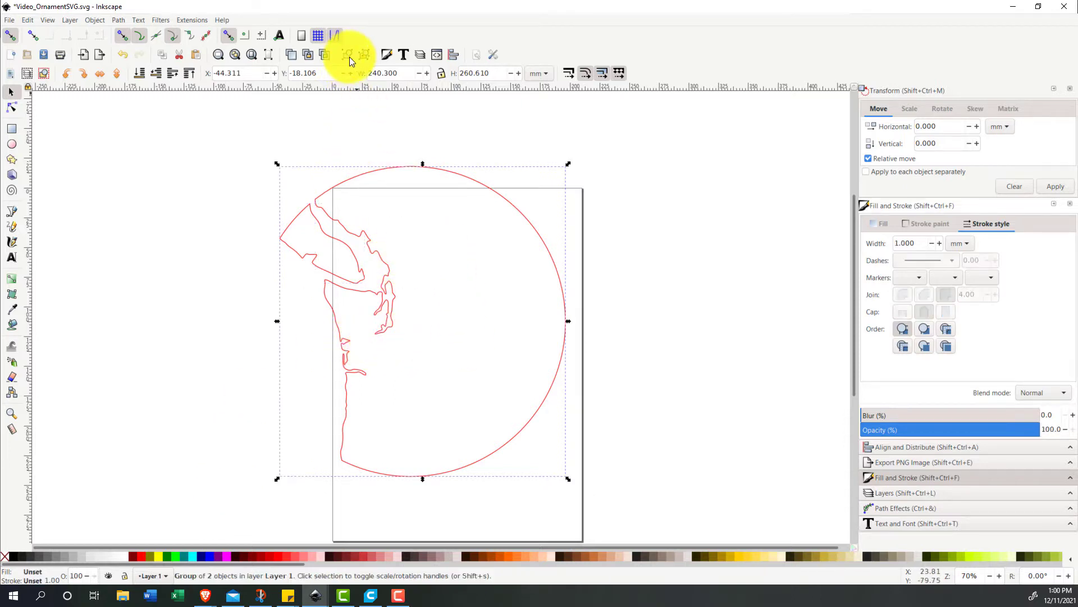
click(440, 73)
double_click(465, 71)
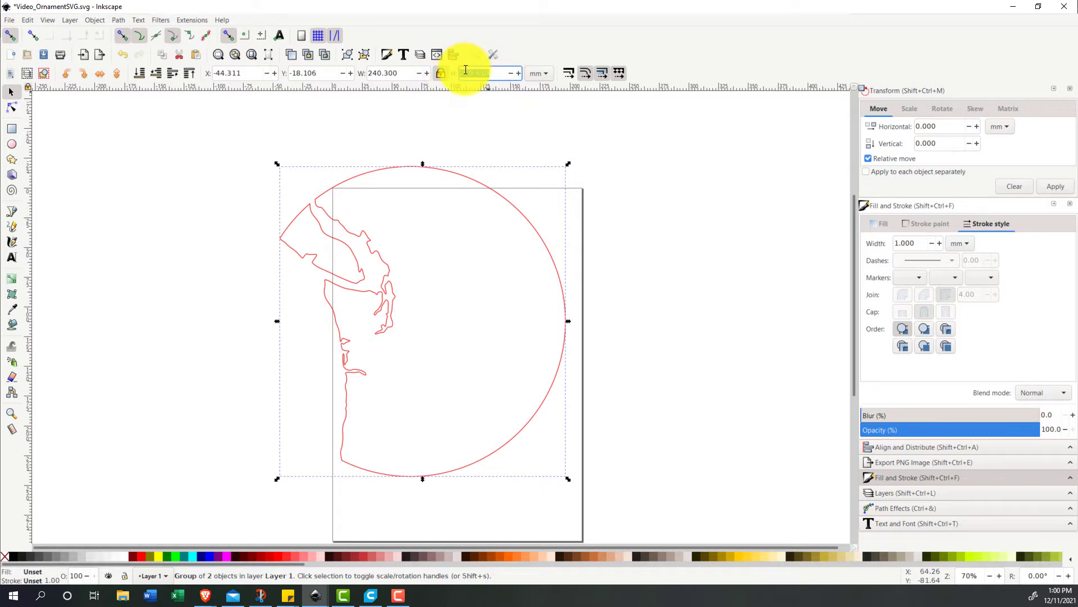
key(Return)
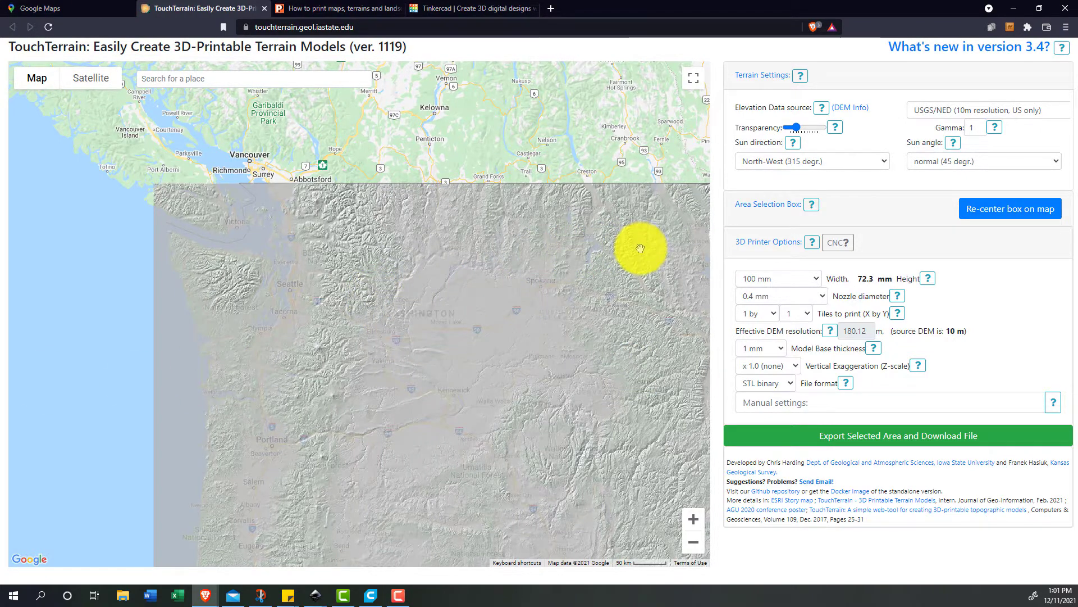
- In TouchTerrain, re-center the area selection box on the map and choose AW3D30 (30m resolution, worldwide, good quality) as the elevation source
click(1010, 208)
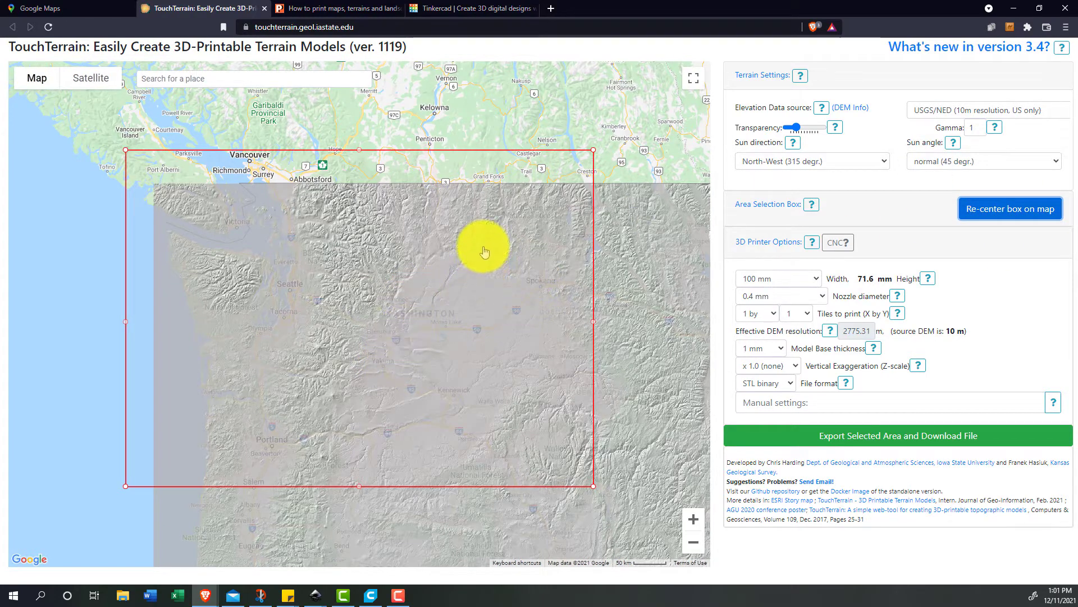
click(925, 110)
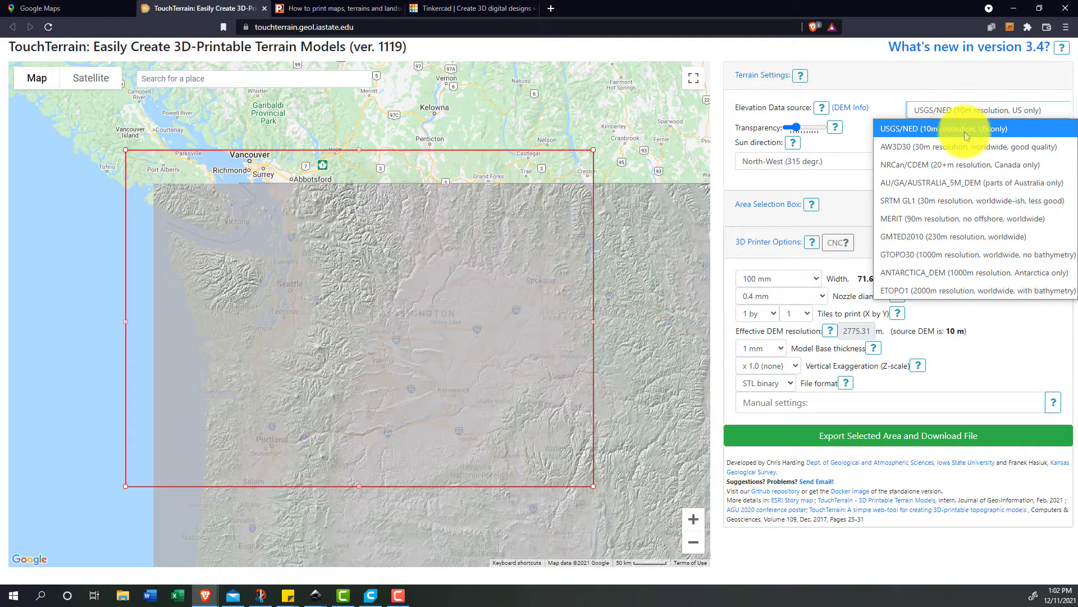
click(905, 148)
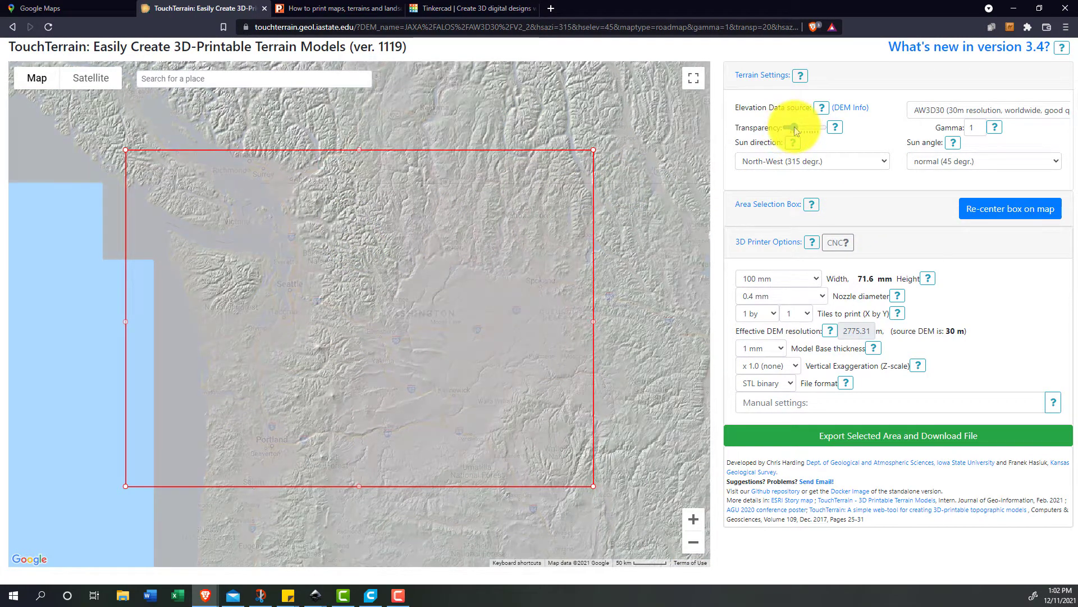
- Increase the terrain overlay's transparency and resize the selection box to span Vancouver Island to east of Spokane and Kamloops to central Oregon
drag(799, 130, 818, 129)
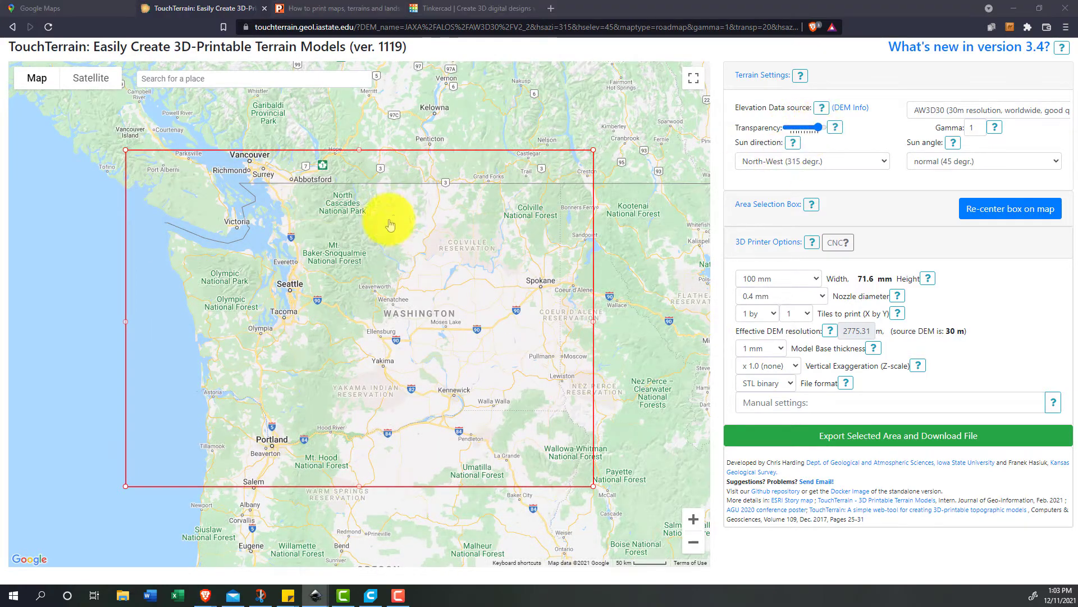
drag(389, 224, 395, 250)
scroll(393, 219, down, 1)
scroll(385, 233, up, 1)
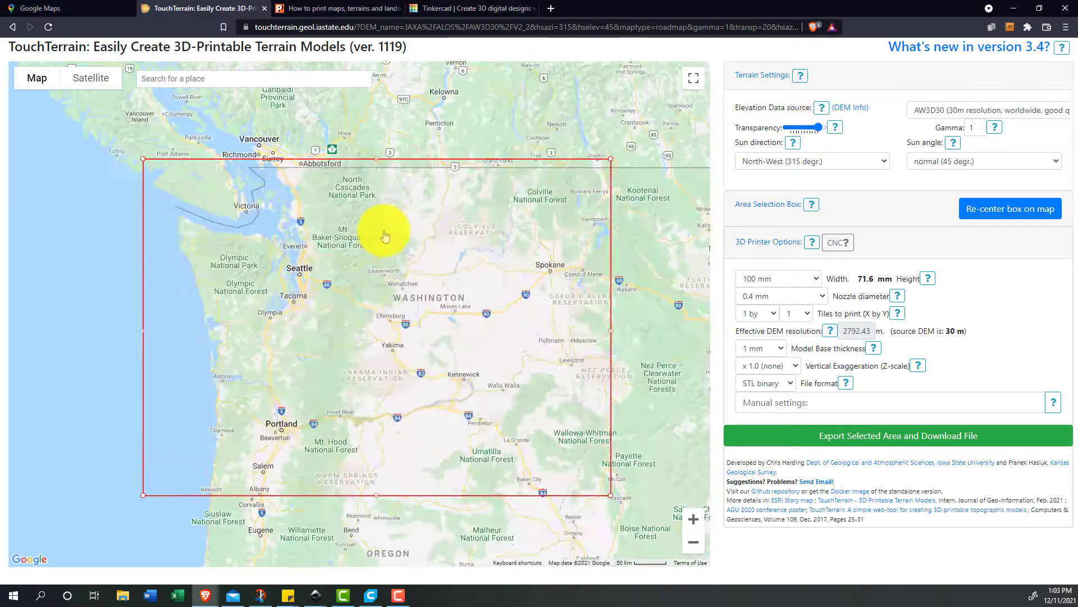
drag(610, 163, 666, 93)
scroll(502, 270, down, 1)
drag(585, 179, 556, 151)
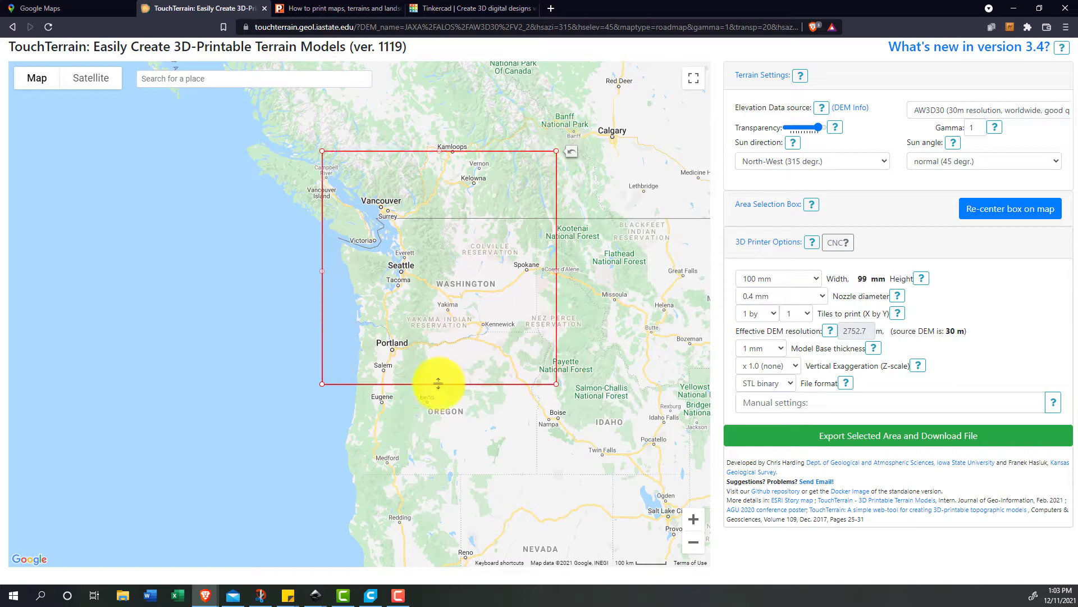
drag(438, 384, 445, 418)
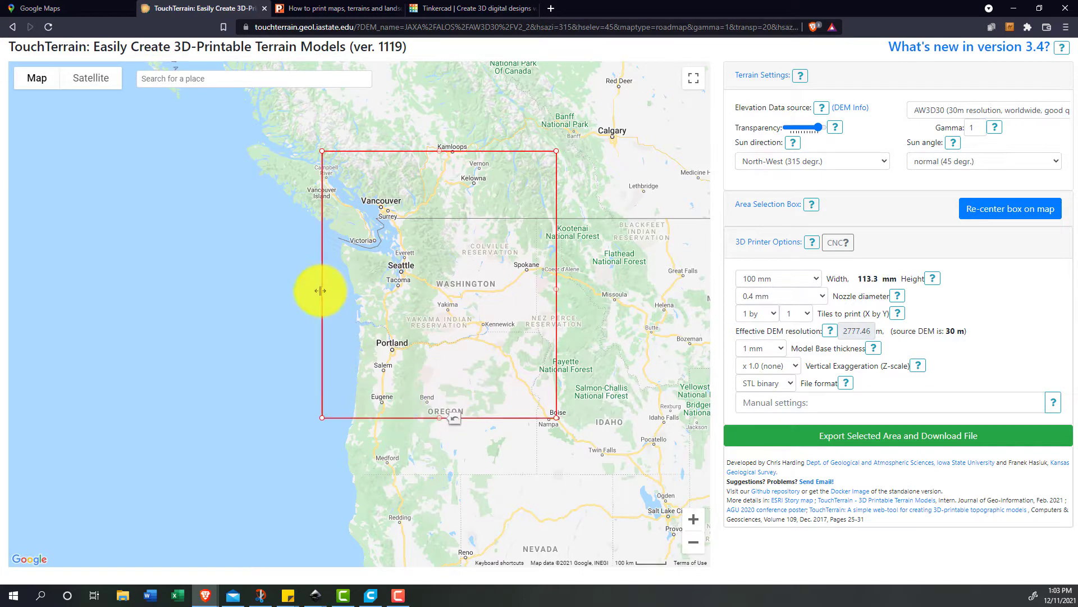
drag(322, 291, 302, 289)
drag(558, 284, 554, 284)
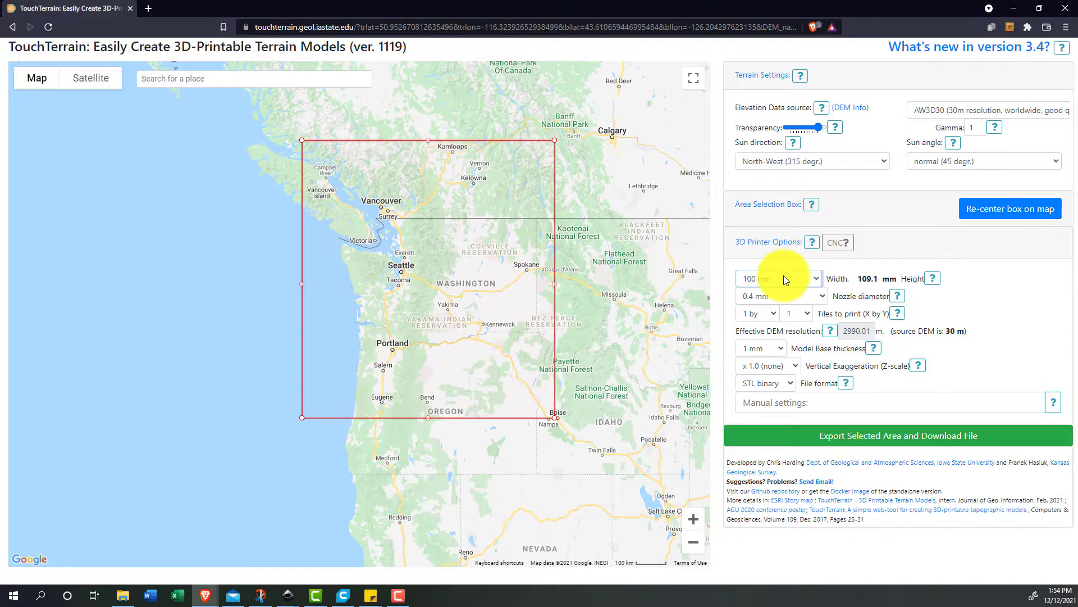
- Set the printed model's width to 60 mm and keep the base thickness at 1 mm
click(783, 277)
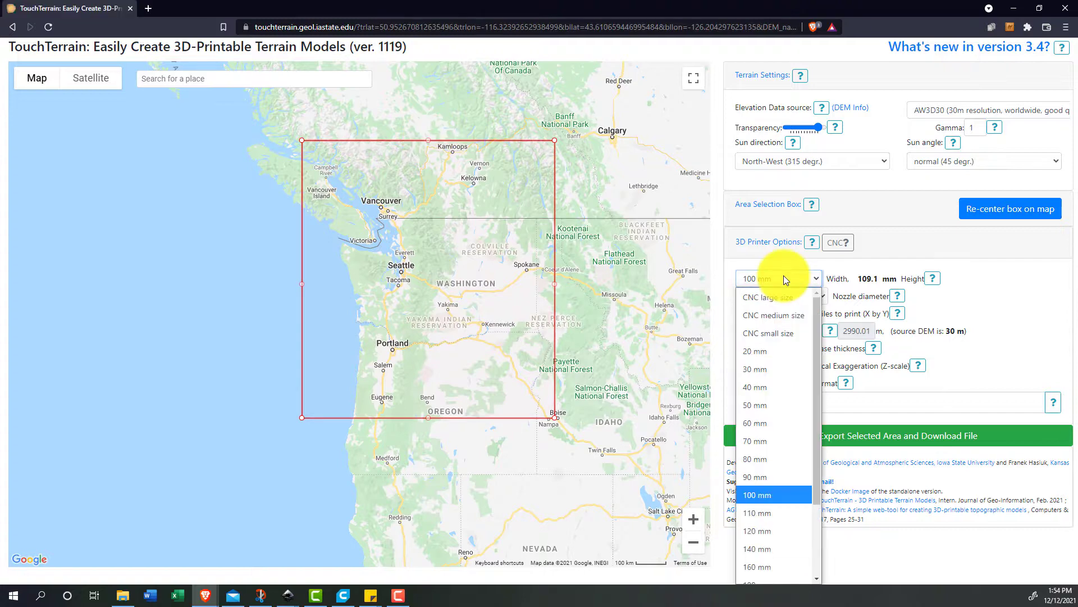
click(781, 422)
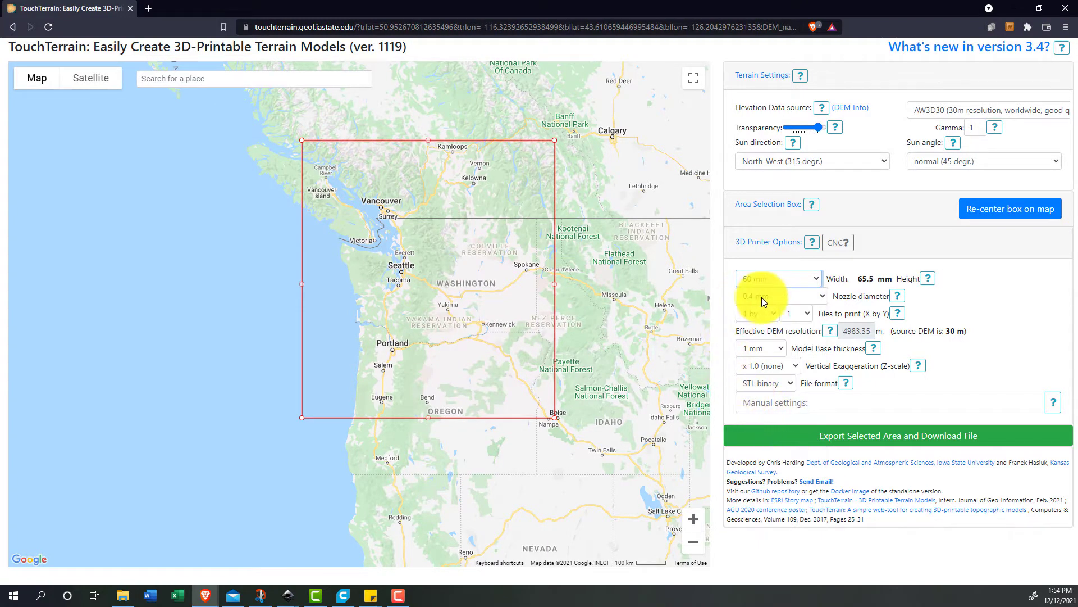
click(768, 348)
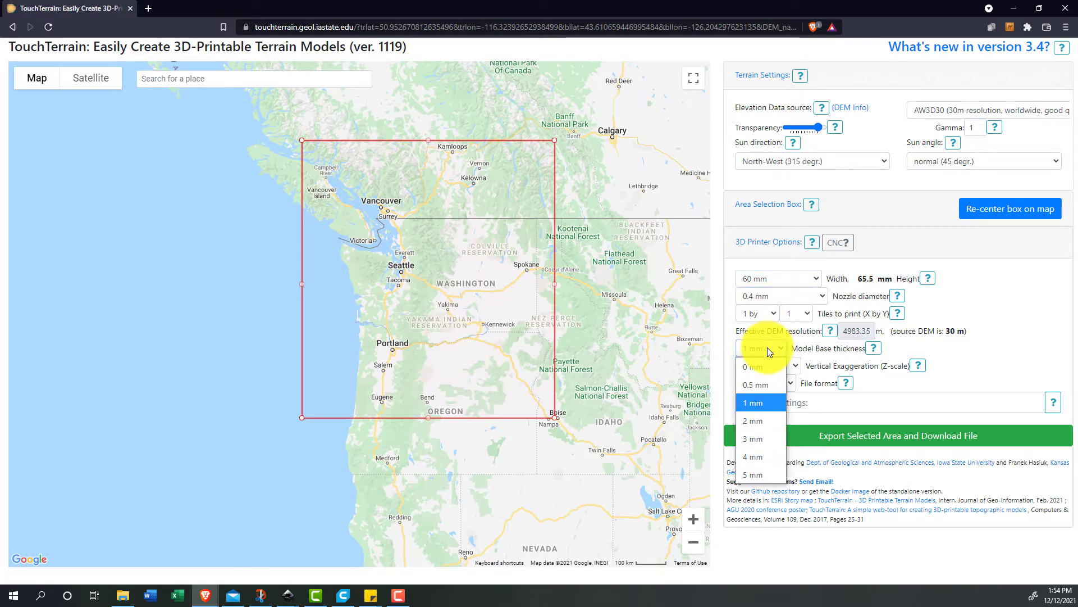
click(767, 347)
- Set the vertical exaggeration to x 30 and export the selected terrain area
click(775, 369)
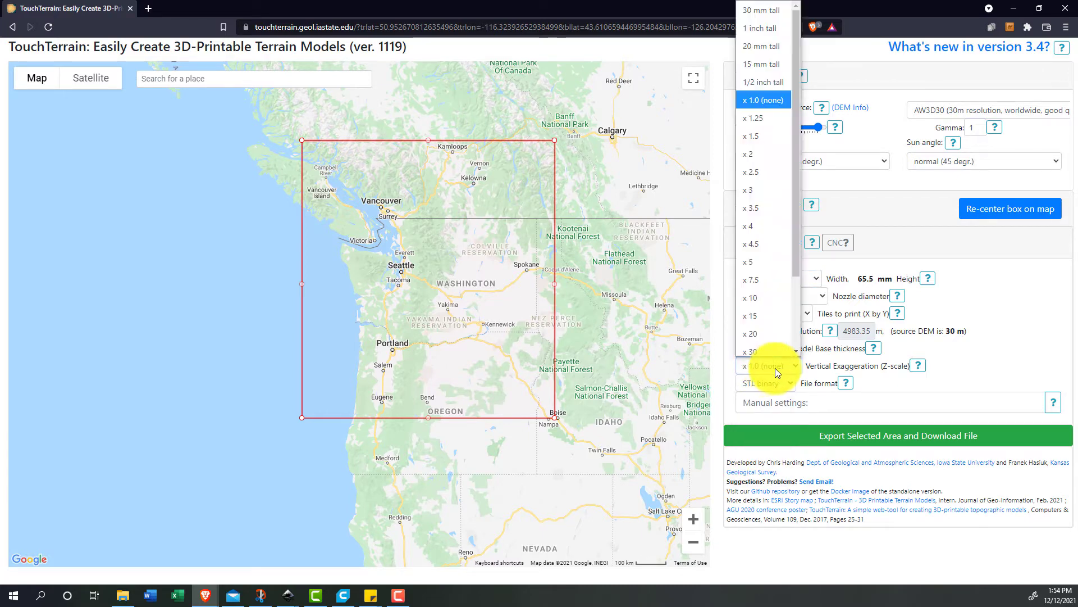
click(759, 331)
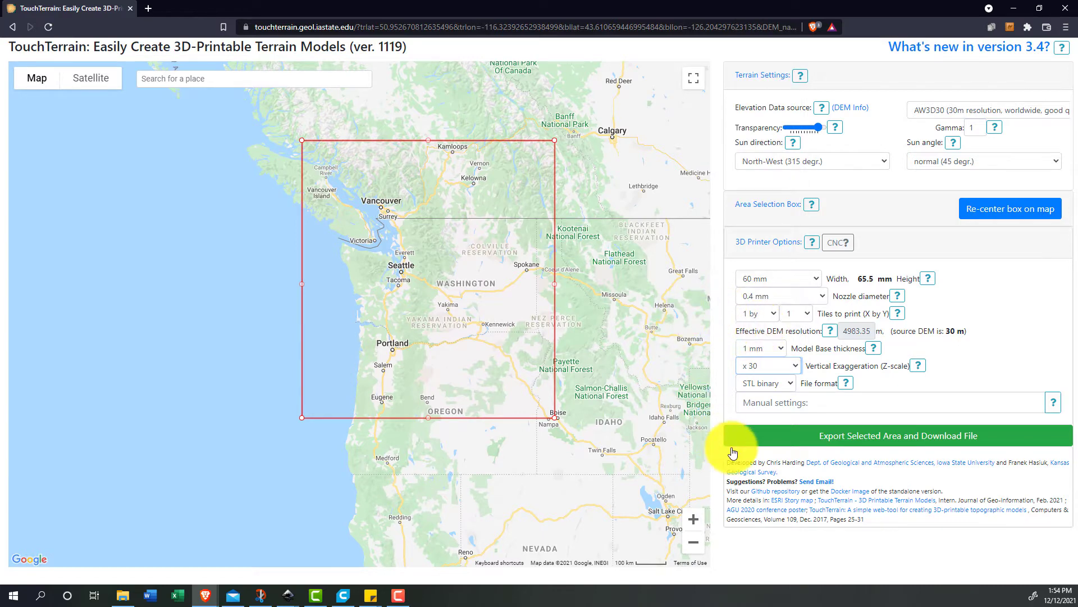
click(773, 437)
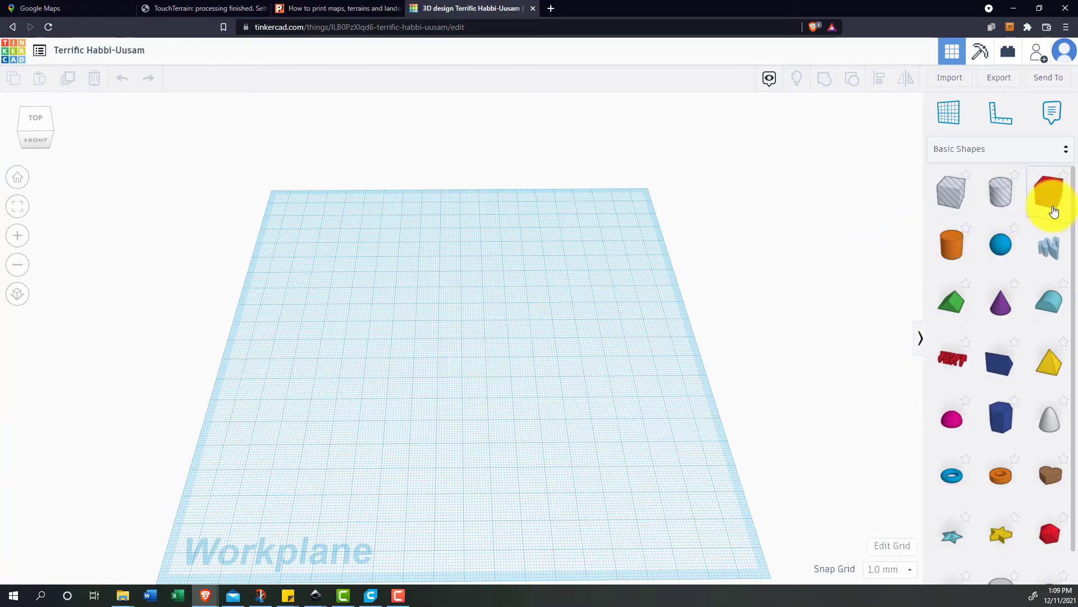
- In Tinkercad, add a solid red box to the workplane and enlarge its base to about 137 by 136 mm
click(1049, 203)
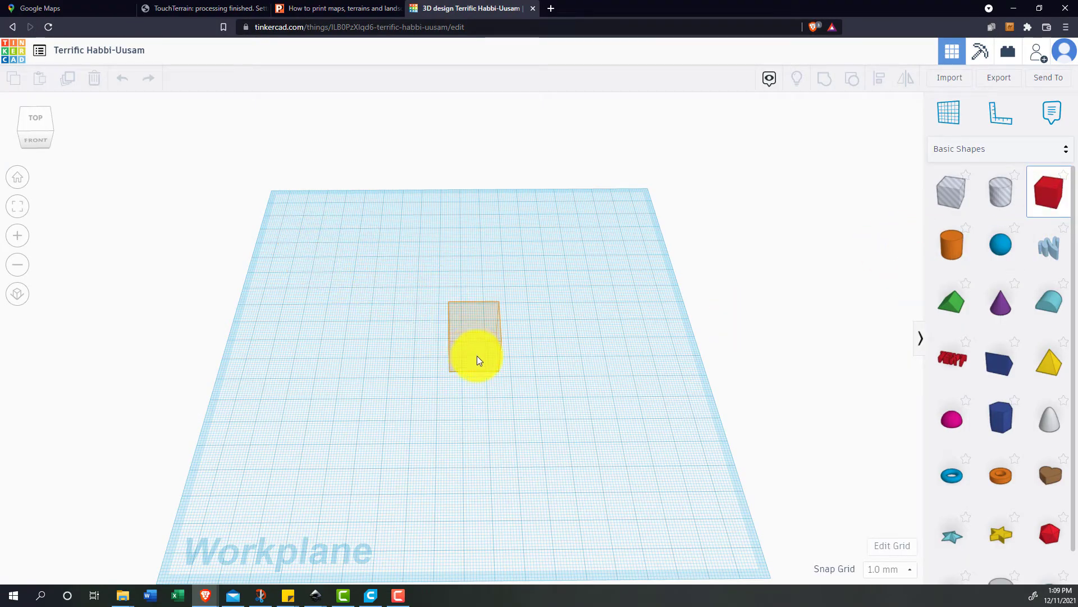
click(517, 382)
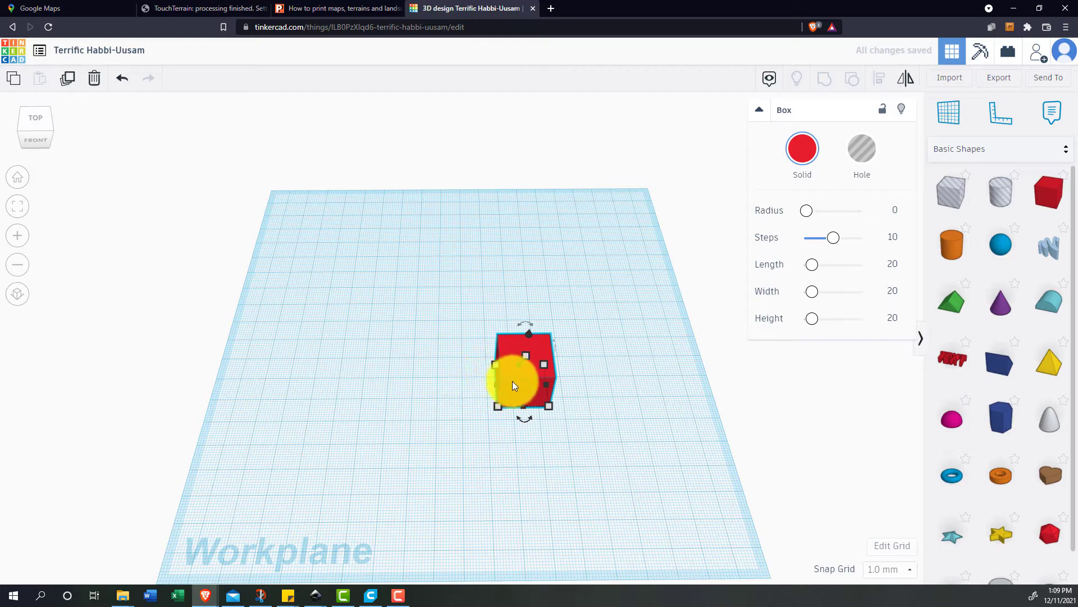
drag(518, 374, 520, 425)
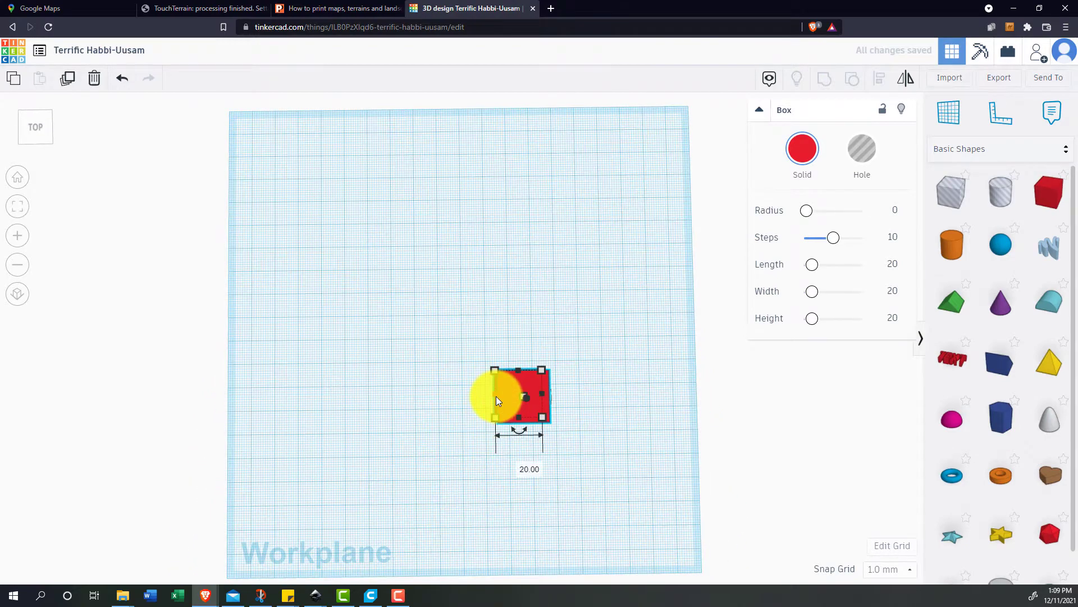
drag(494, 371, 303, 183)
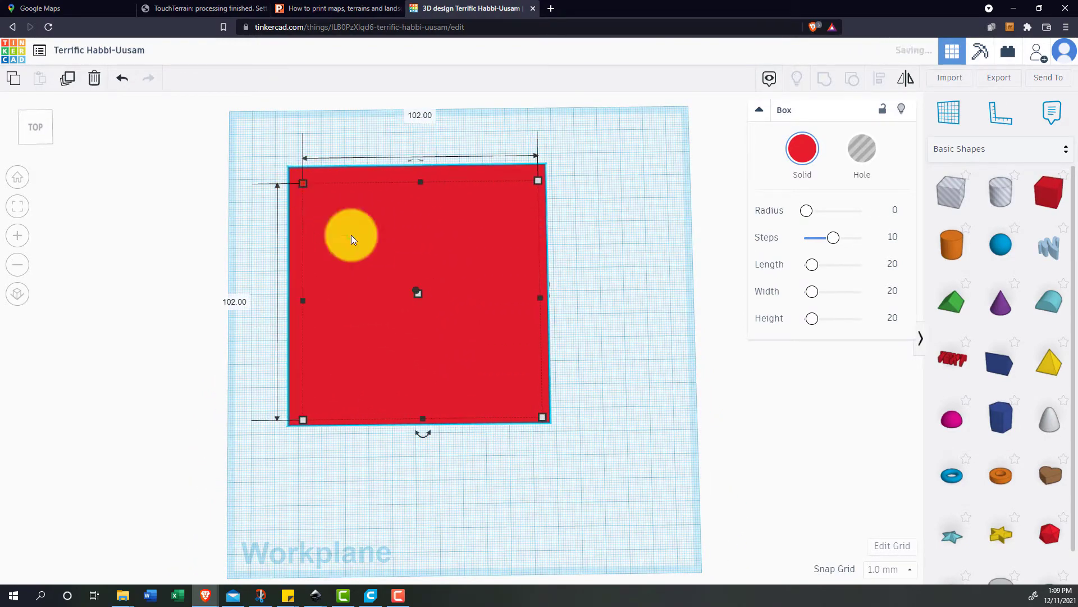
drag(539, 420, 627, 496)
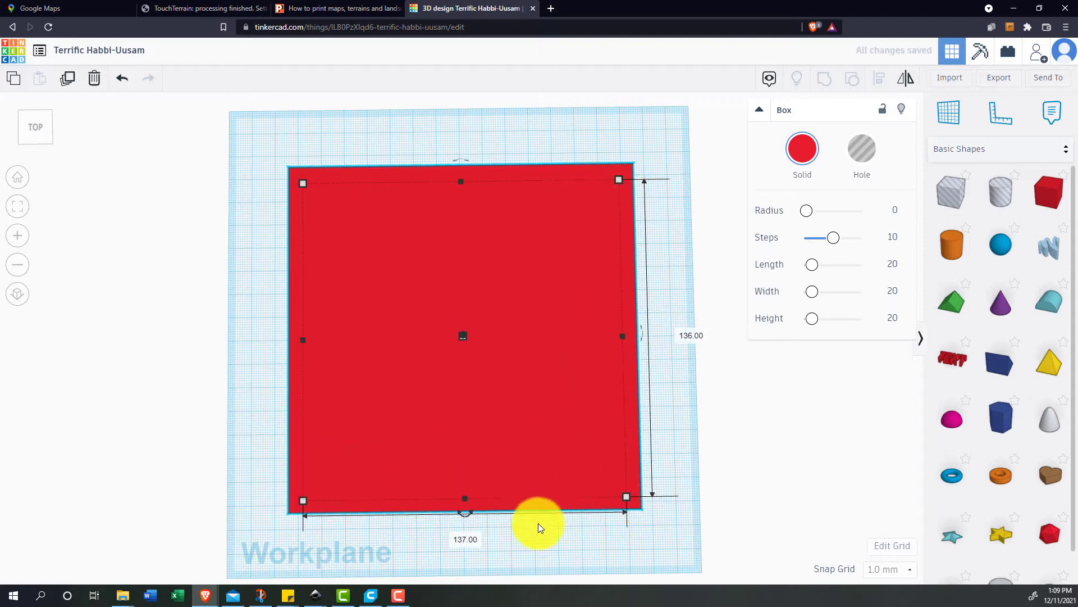
- Import the circular coastline outline file into the design as a shape
drag(538, 524, 532, 450)
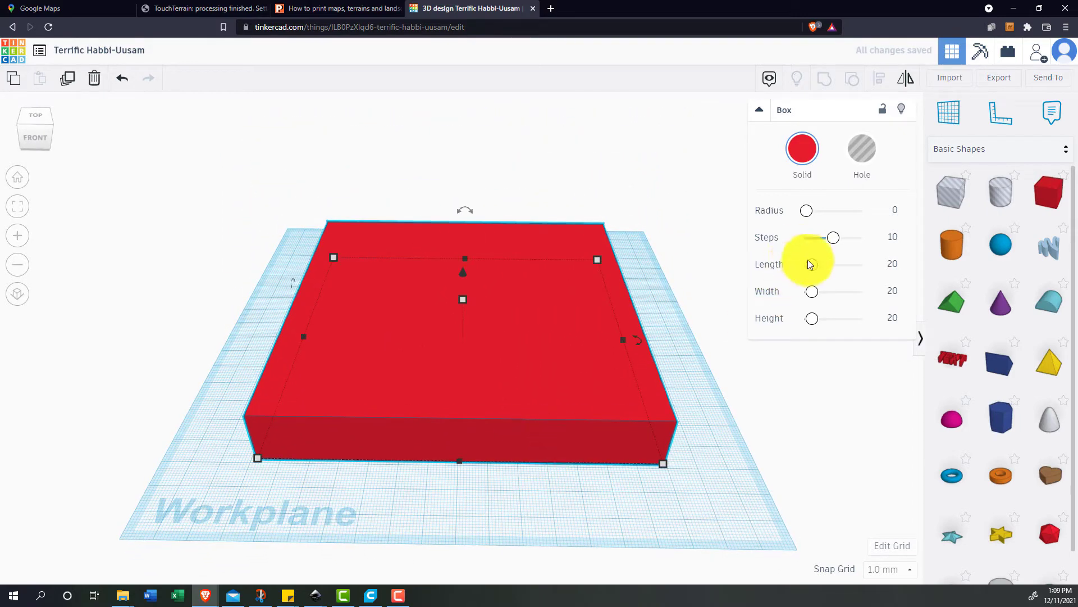
click(949, 80)
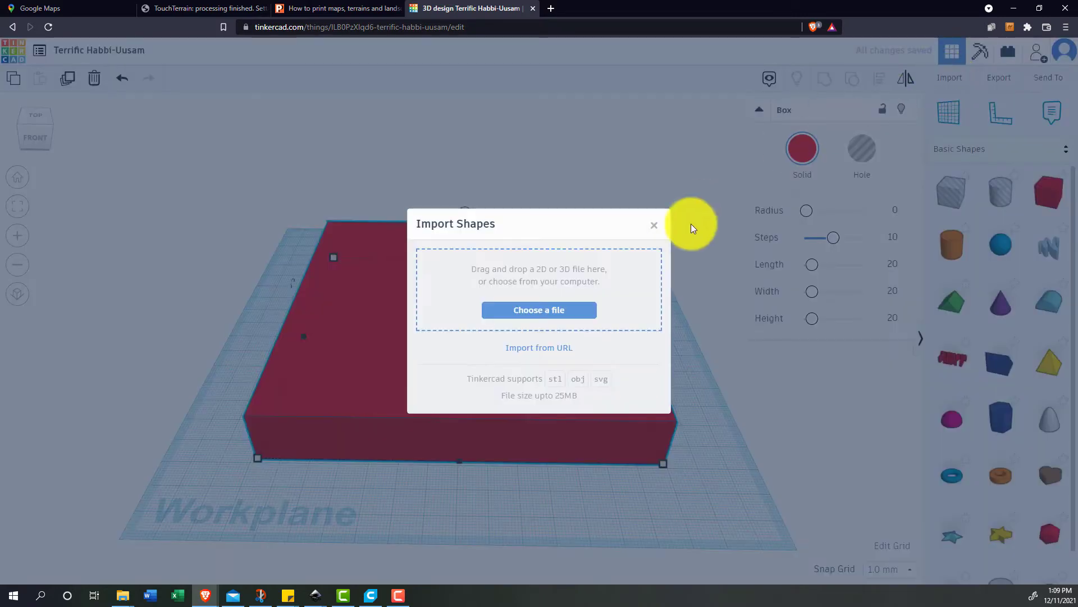
click(539, 310)
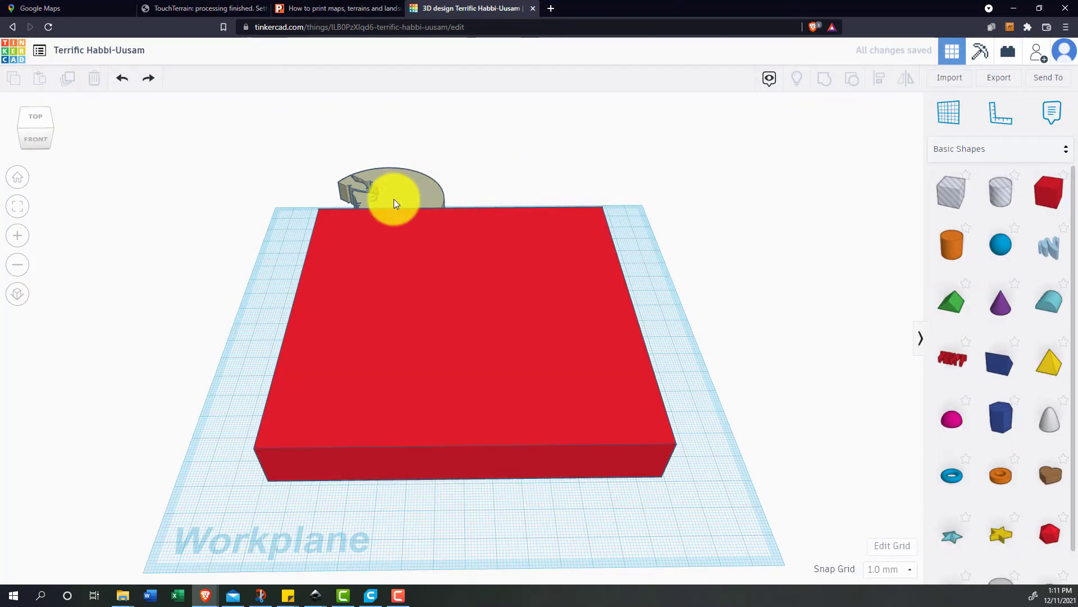
- Turn the imported coastline shape into a hole and move it inside the red box
click(864, 153)
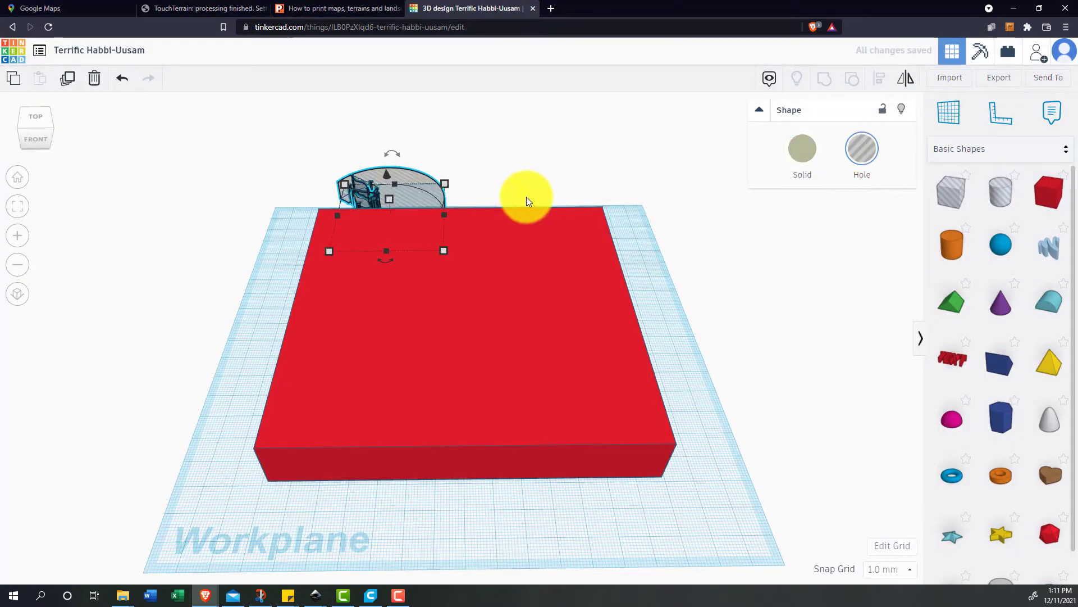
drag(417, 203, 477, 295)
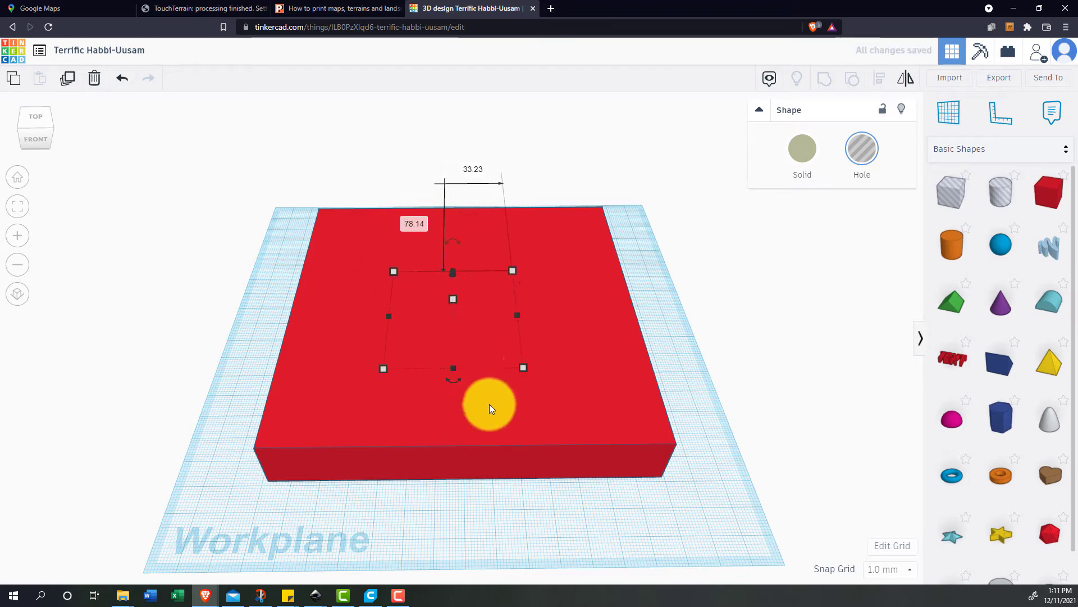
drag(506, 397, 455, 259)
drag(565, 280, 570, 373)
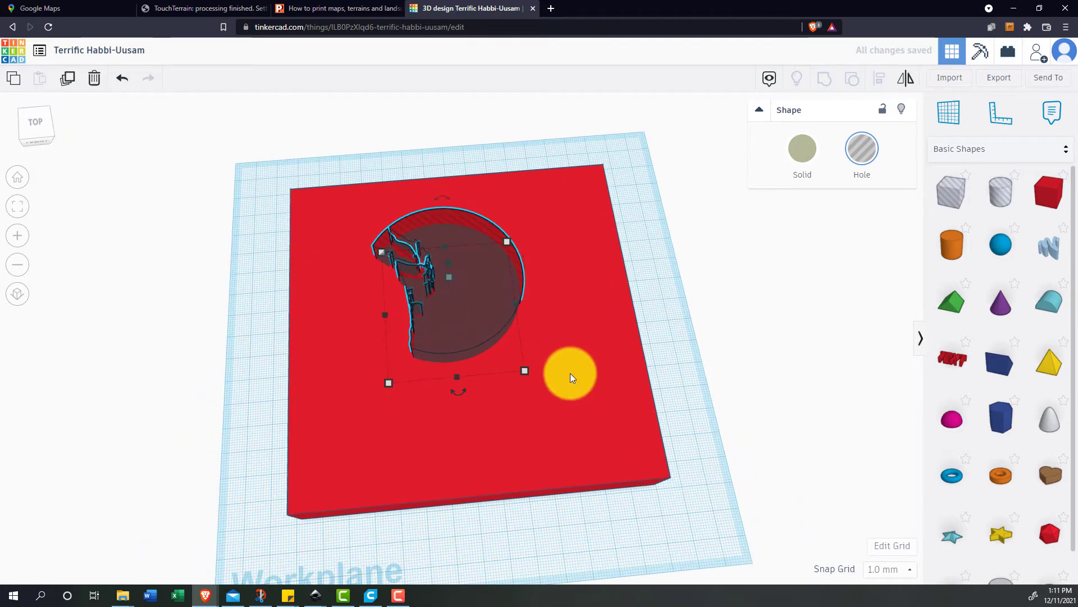
- Group the coastline hole with the red box to cut its shape out of the box
shift+click(570, 373)
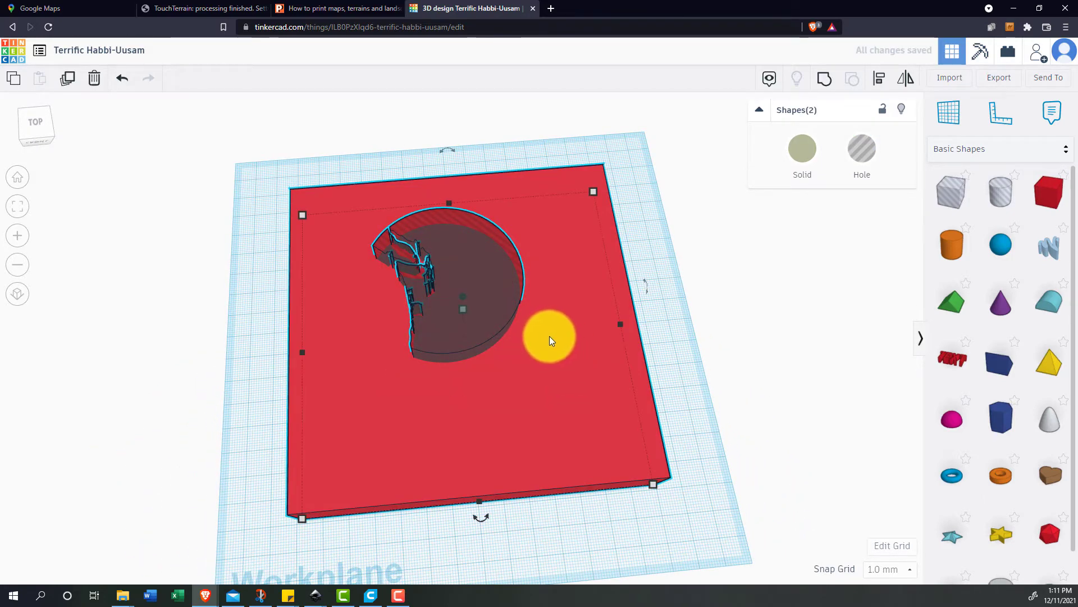
key(ctrl+g)
click(654, 231)
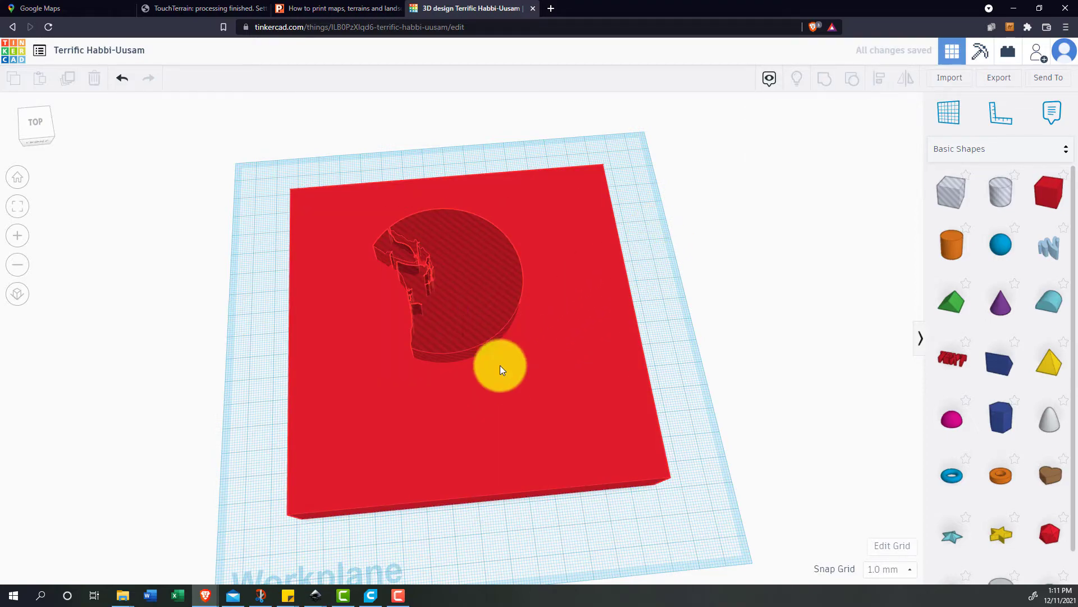
- Start importing the terrain model file into the design that contains the cut-out box
drag(500, 365, 477, 301)
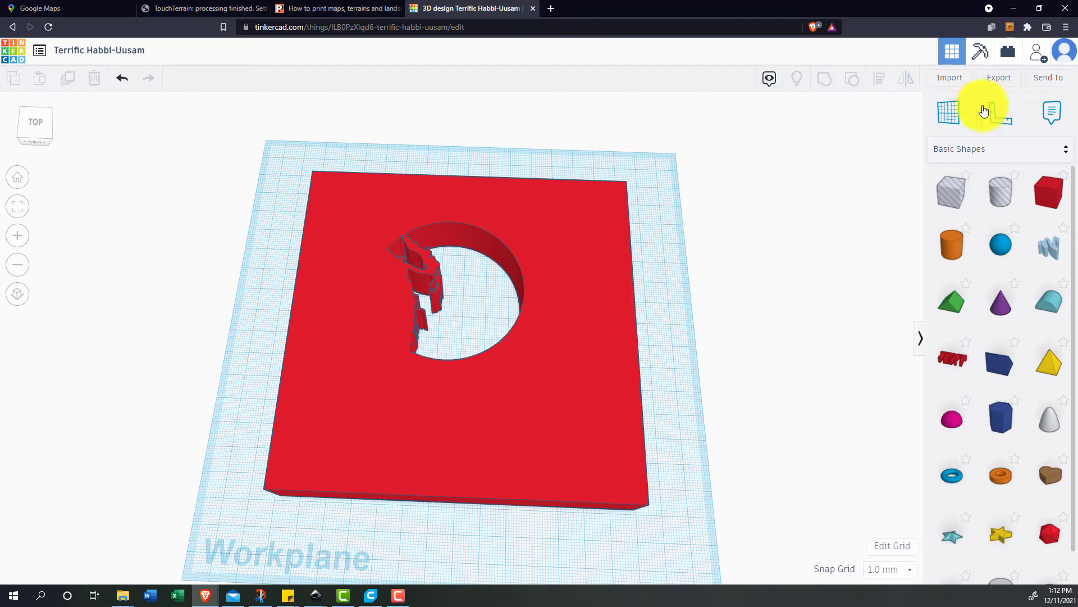
click(950, 78)
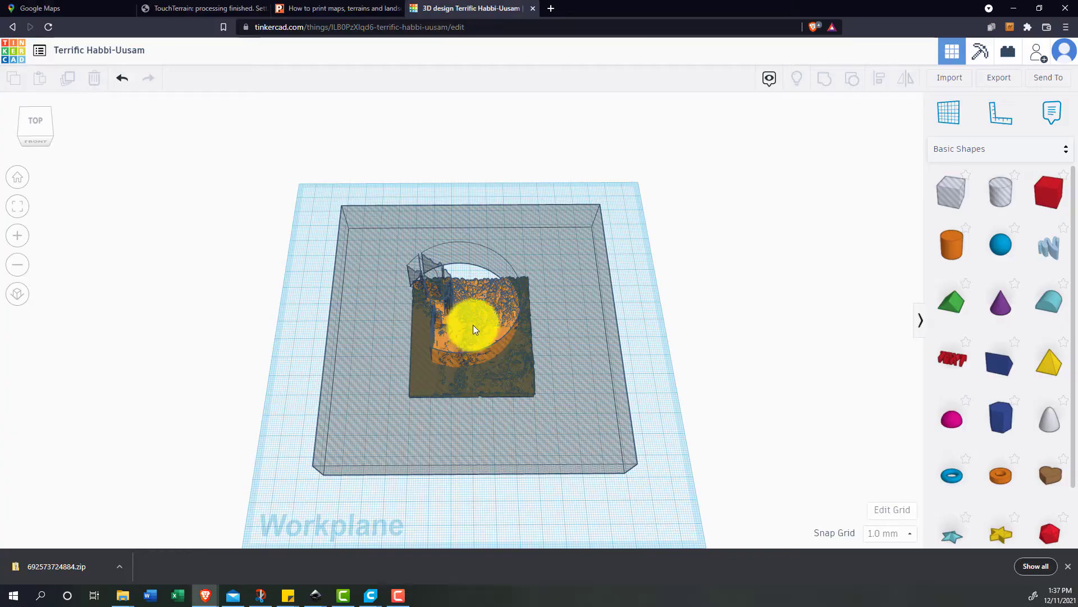
- Adjust the terrain model's size and position so it lines up with the coastline cutout in the hole box
click(458, 340)
scroll(456, 344, up, 5)
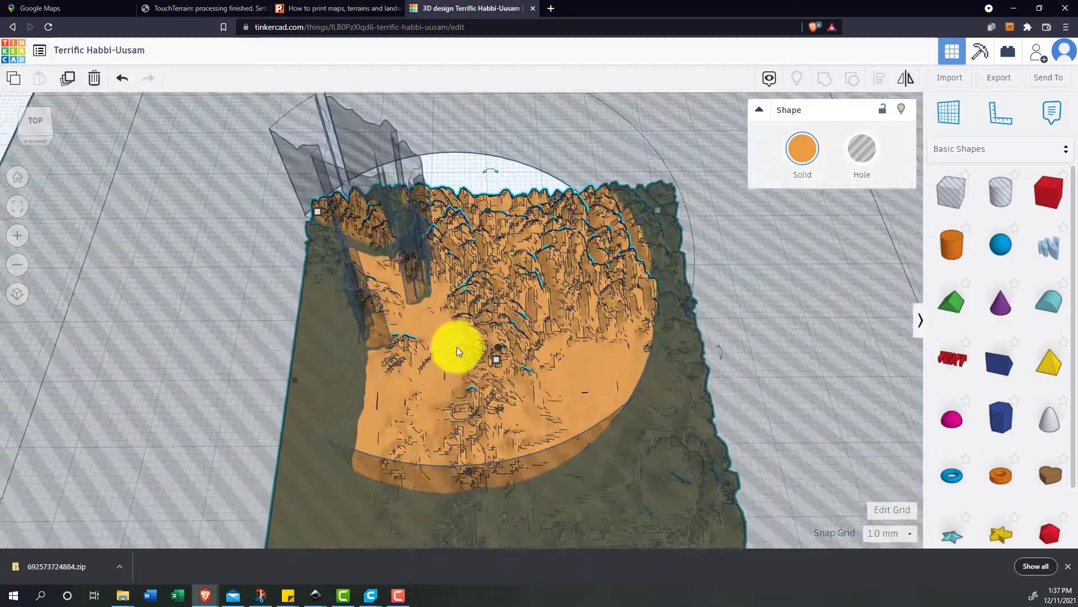
drag(456, 368, 601, 437)
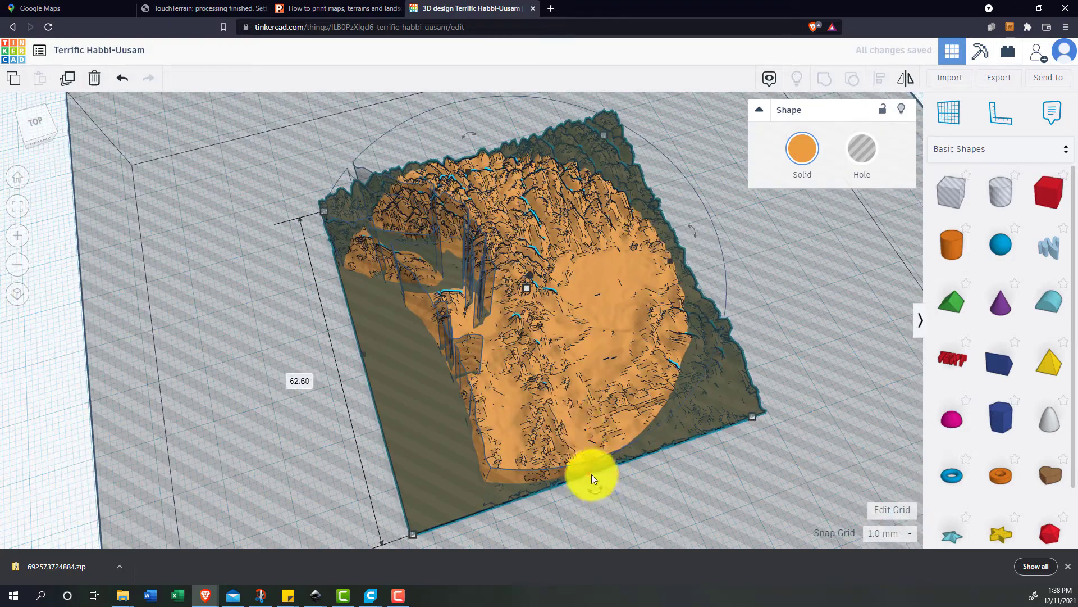
drag(591, 474, 594, 479)
drag(670, 262, 673, 259)
scroll(565, 324, down, 4)
drag(564, 326, 526, 353)
- Export the finished terrain ornament design as a file for 3D printing
click(170, 224)
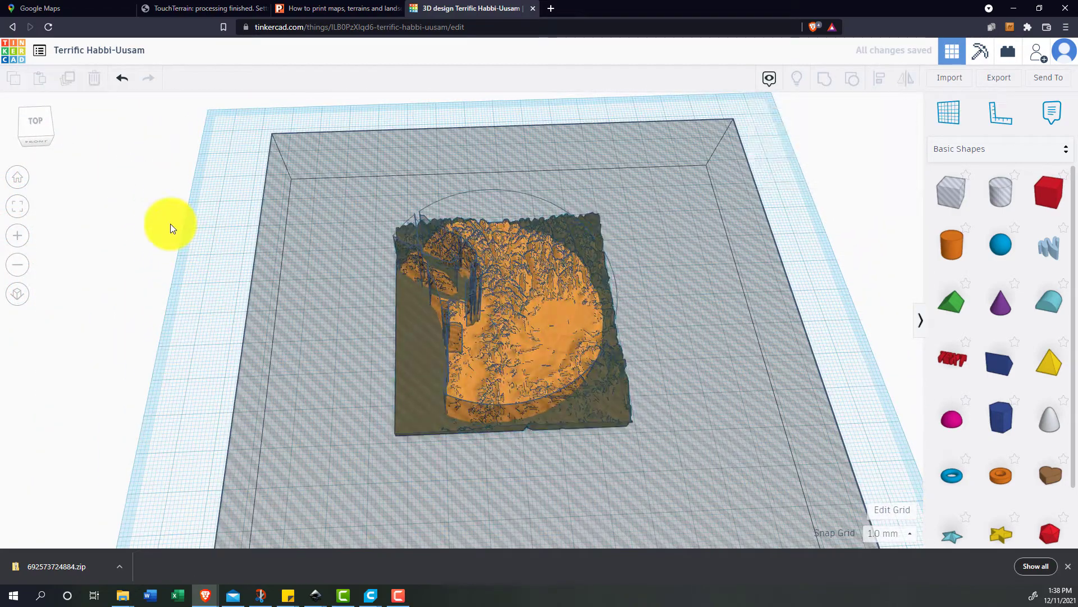
click(998, 79)
click(585, 287)
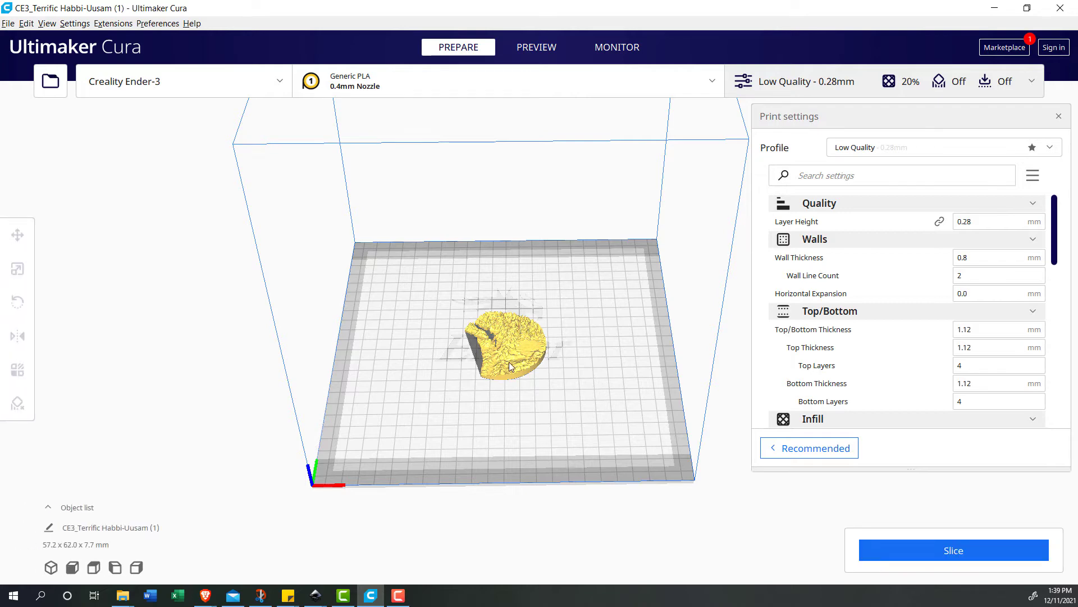
- In Ultimaker Cura, inspect the terrain ornament from above and scale its Z height to 8 mm without uniform scaling
scroll(505, 359, up, 3)
scroll(505, 366, up, 5)
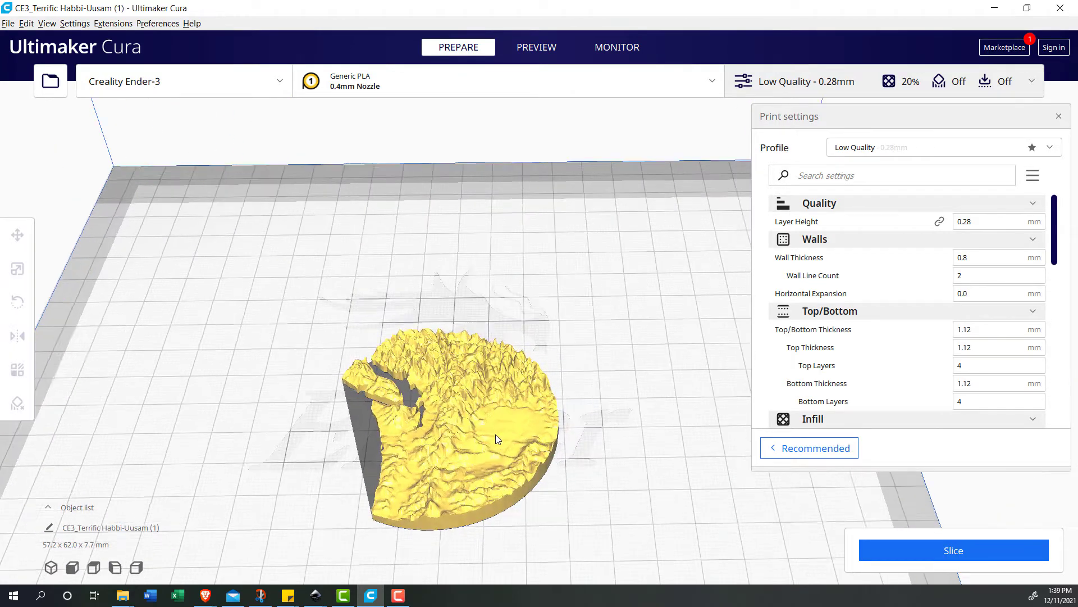
drag(473, 366, 494, 446)
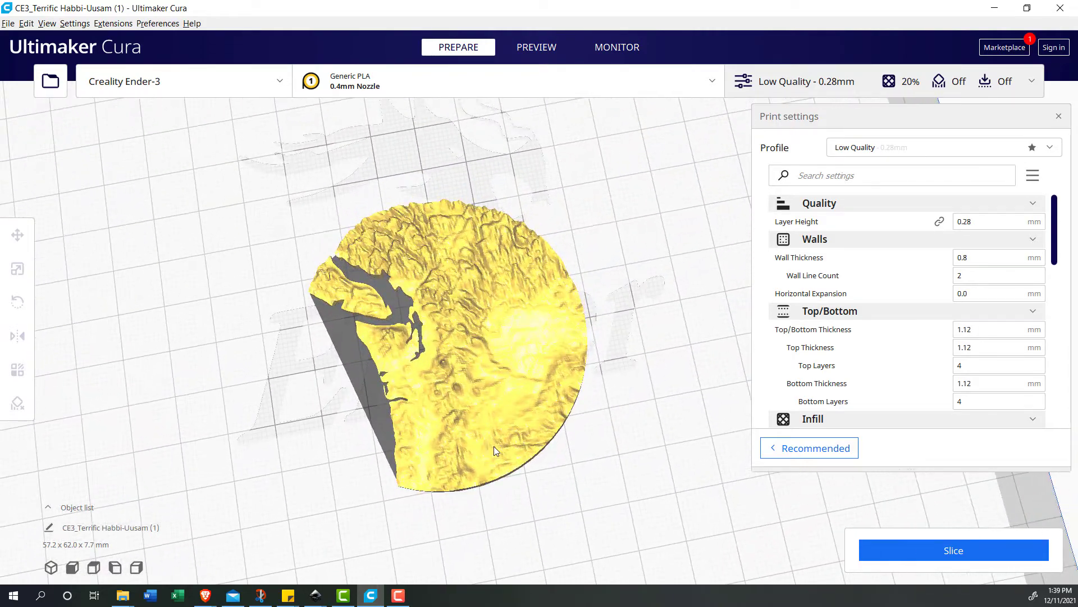
click(369, 309)
click(88, 290)
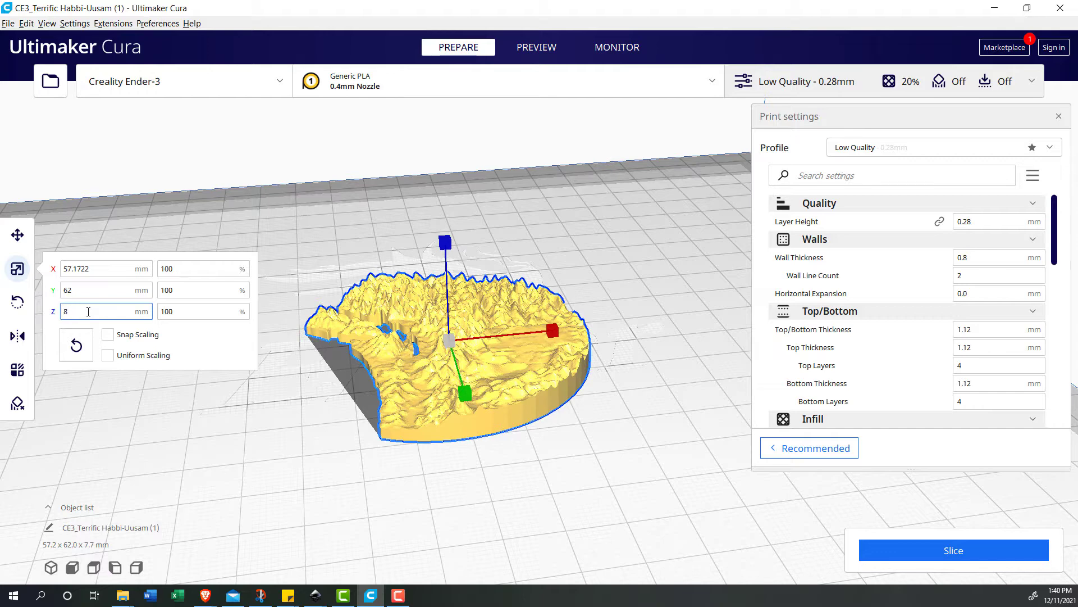
key(Return)
- Set the ornament's Z height to 10 mm and check the relief from a low angle
click(371, 351)
drag(500, 378, 483, 364)
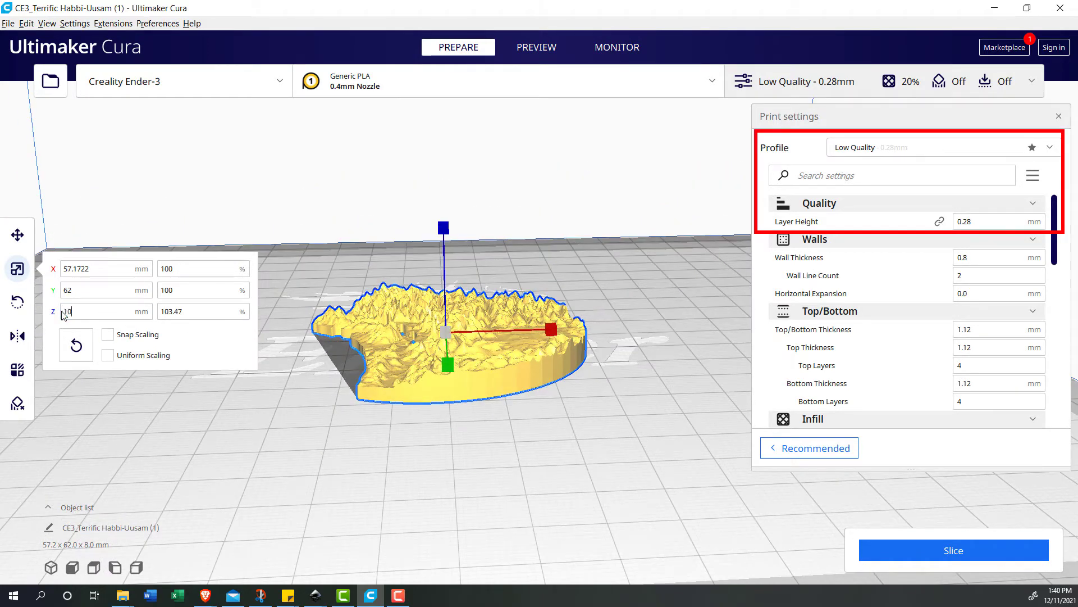
key(Return)
drag(562, 365, 513, 395)
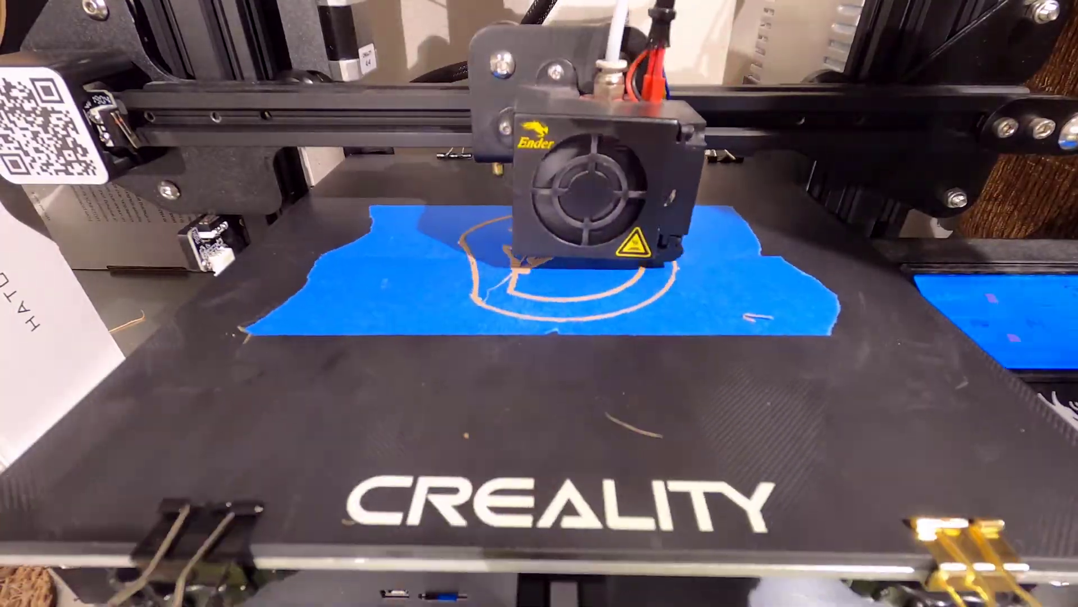